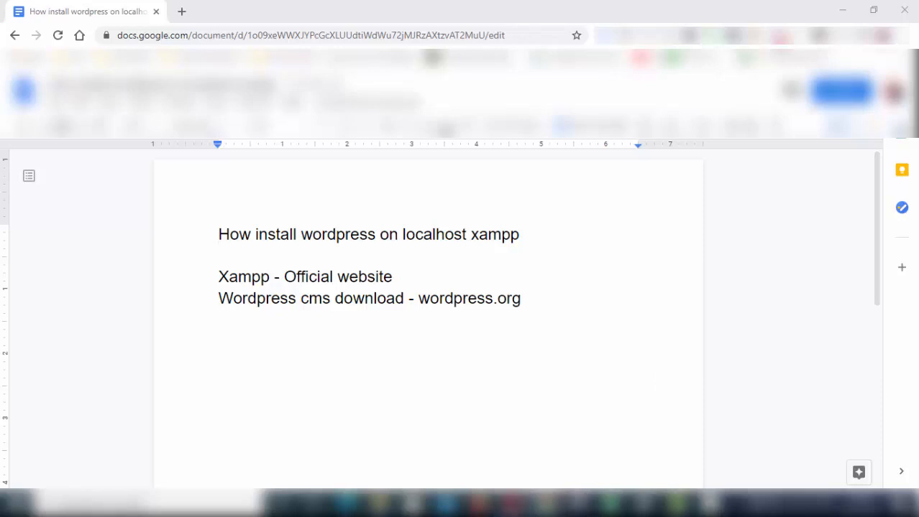
# Step: Switch from the Google Doc notes to Opera's Speed Dial and focus its search box
pyautogui.click(513, 503)
pyautogui.click(454, 104)
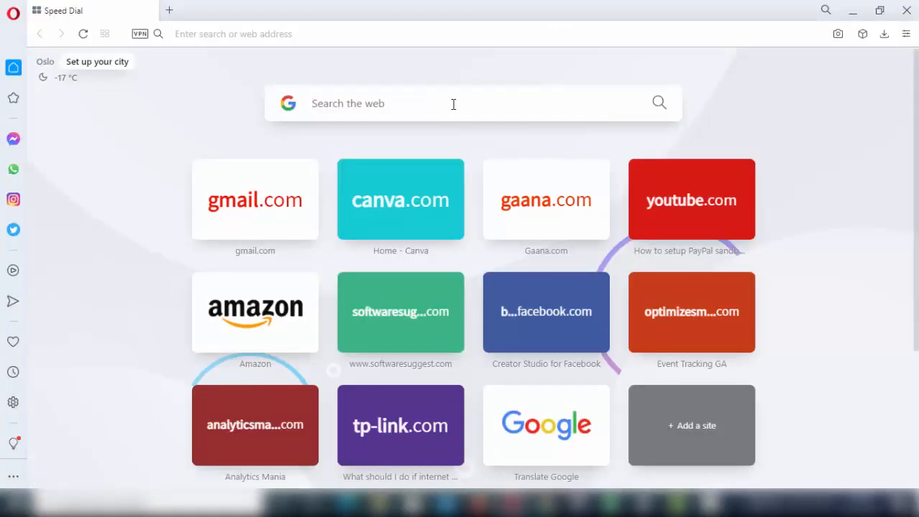
# Step: Search 'download xampp' and open the Apache Friends XAMPP download page at its Windows versions
pyautogui.write('d')
pyautogui.press('BackSpace')
pyautogui.write('download xa')
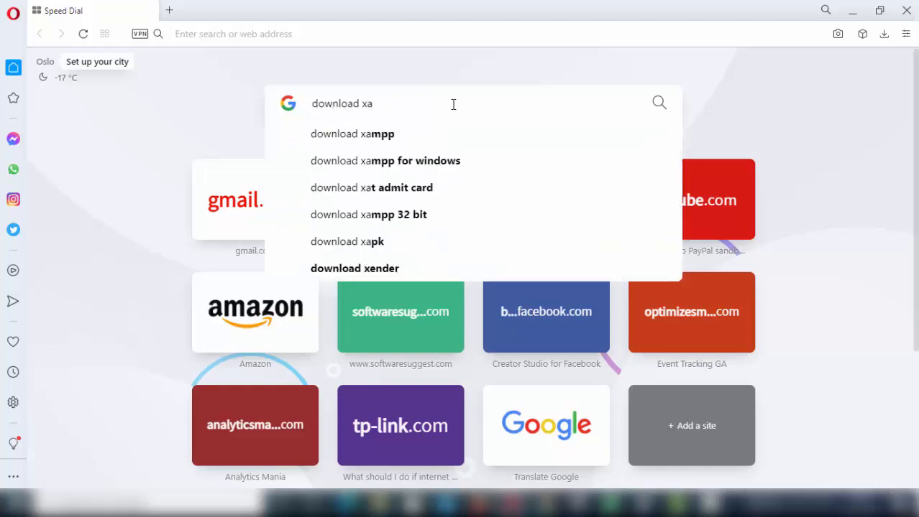
pyautogui.click(400, 141)
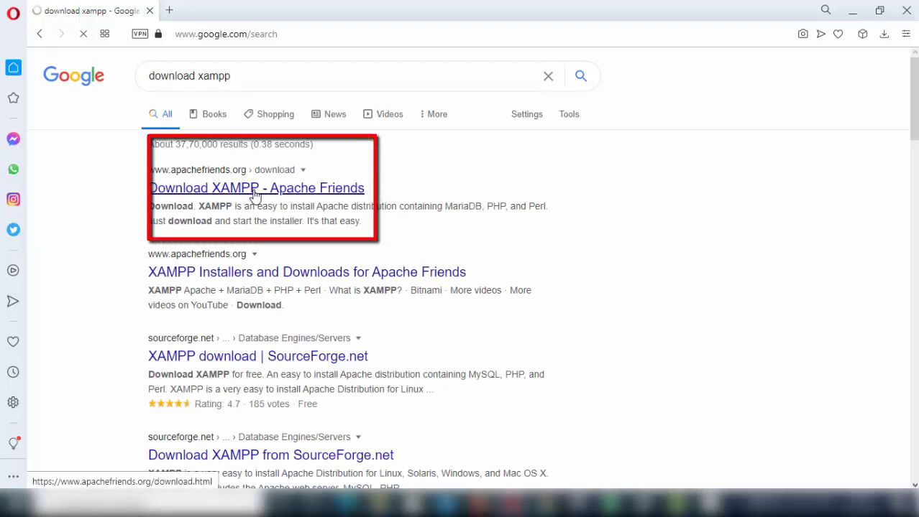
pyautogui.click(256, 190)
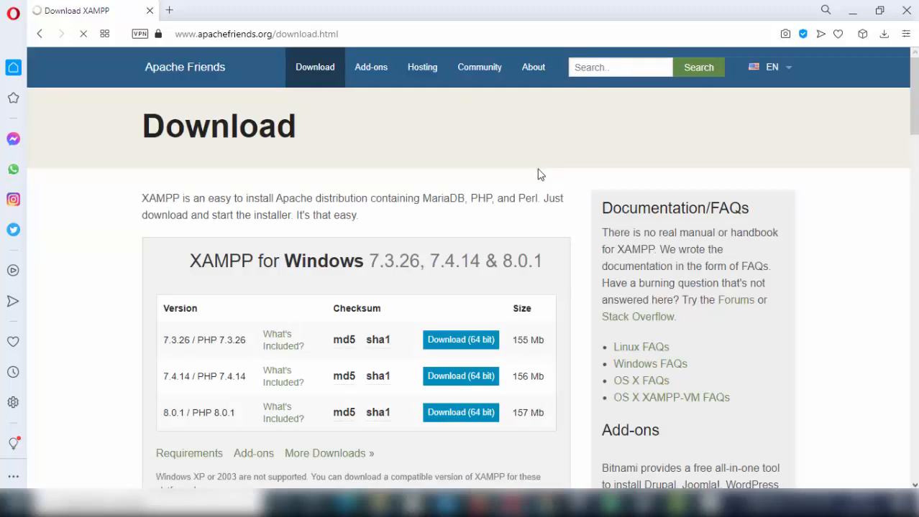
pyautogui.moveTo(915, 106); pyautogui.dragTo(915, 123)
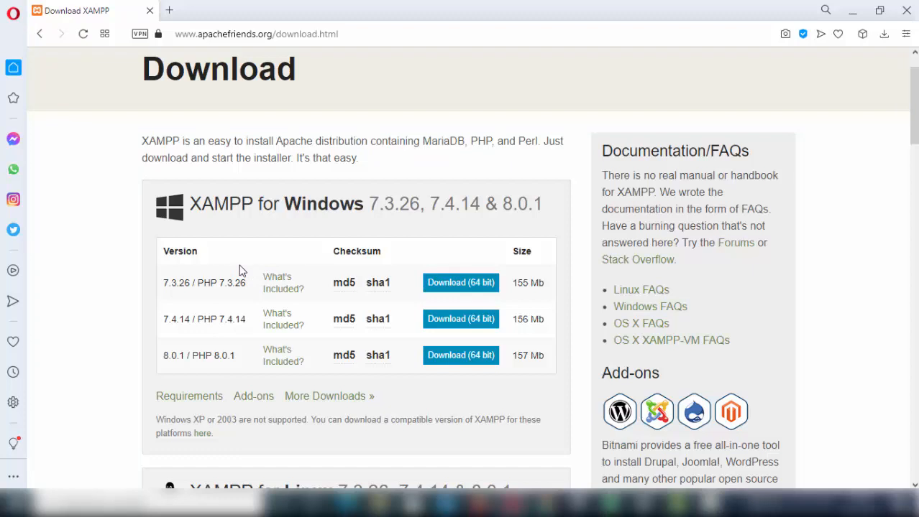
pyautogui.scroll(1, 397, 234)
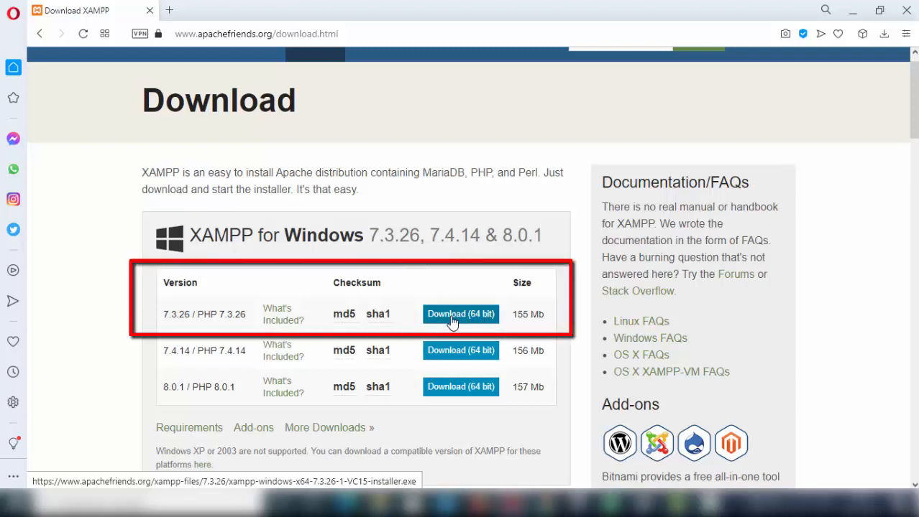
pyautogui.moveTo(383, 322)
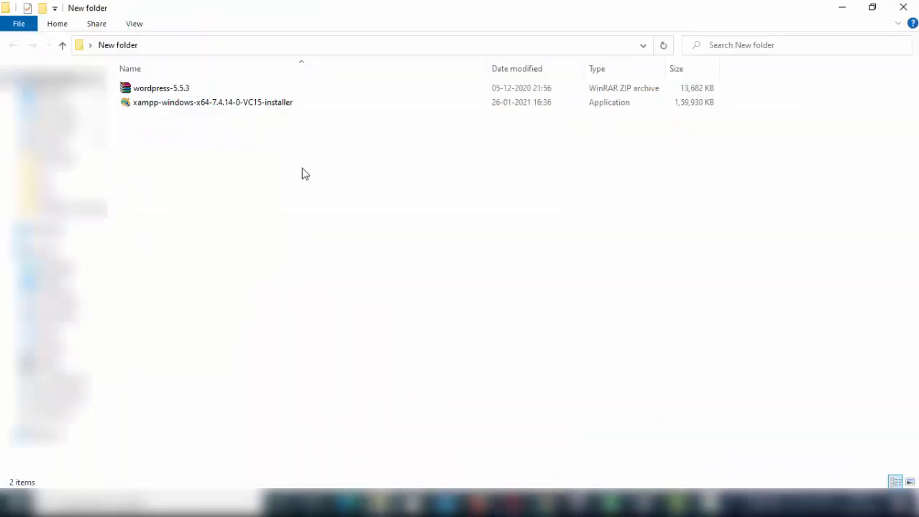
# Step: Select the XAMPP installer in New folder, then go to the 'Wordpress cms' download note in Google Docs
pyautogui.click(217, 106)
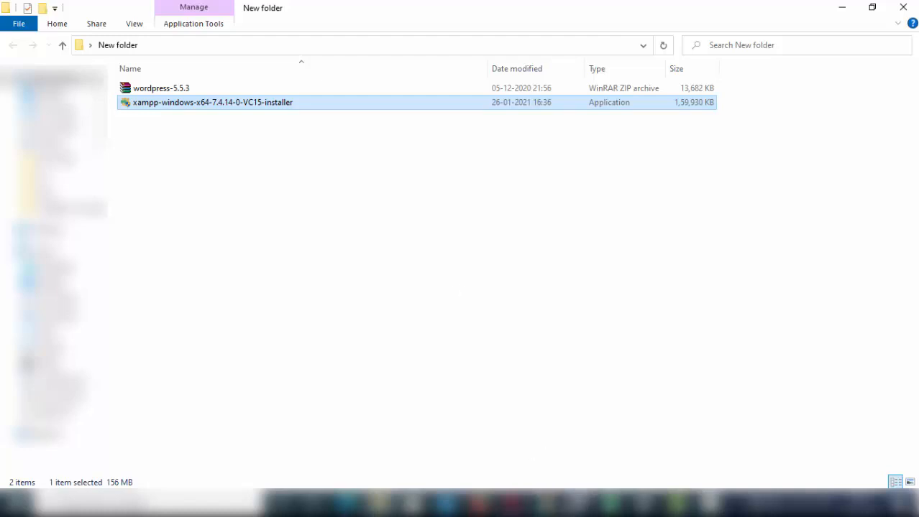
pyautogui.click(546, 505)
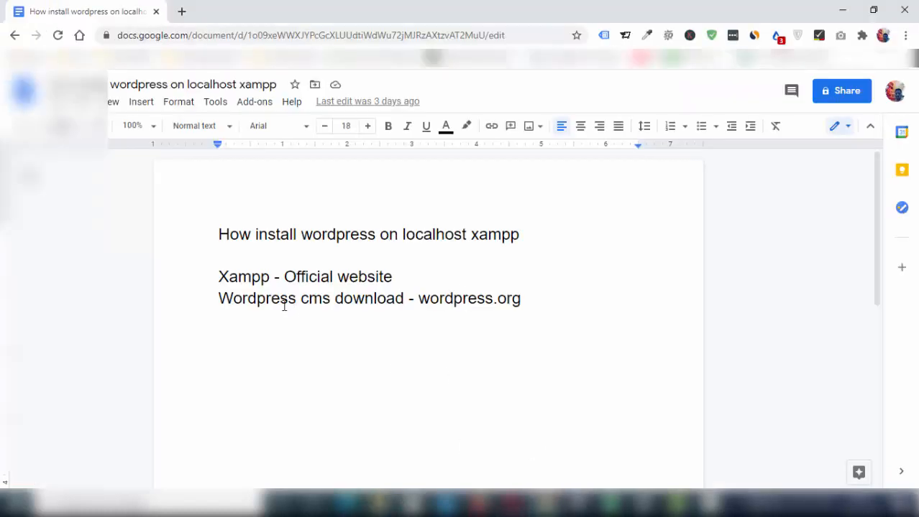
pyautogui.click(242, 300)
pyautogui.click(300, 301)
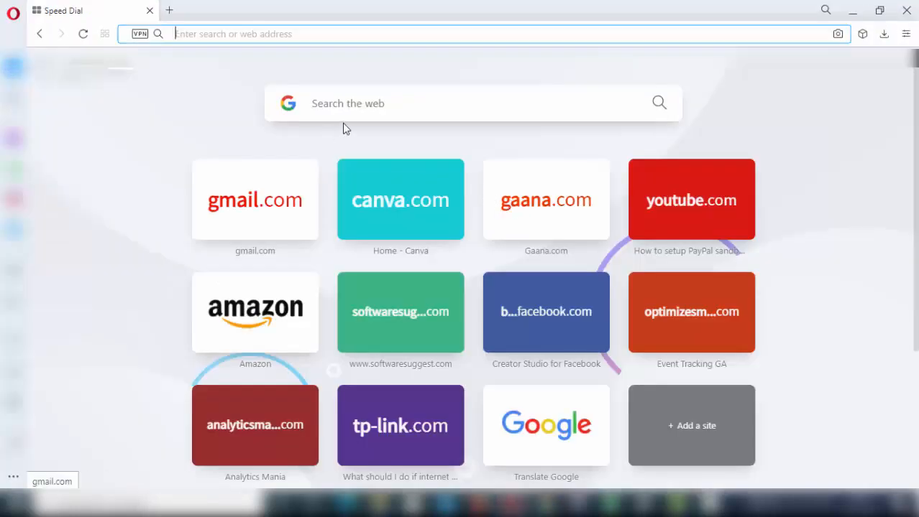
# Step: Search 'free download wordpress' and scroll the WordPress.org download page to Download WordPress 5.6
pyautogui.click(348, 108)
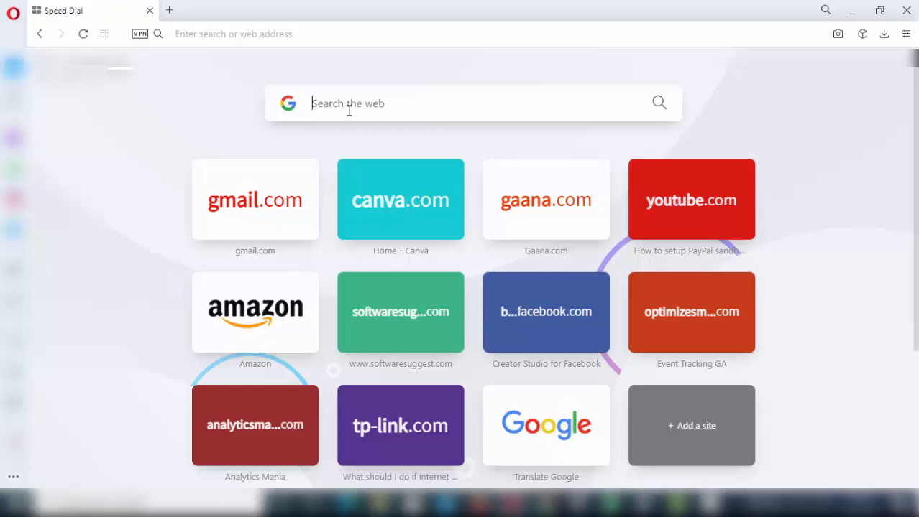
pyautogui.write('fe')
pyautogui.press('BackSpace')
pyautogui.write('r')
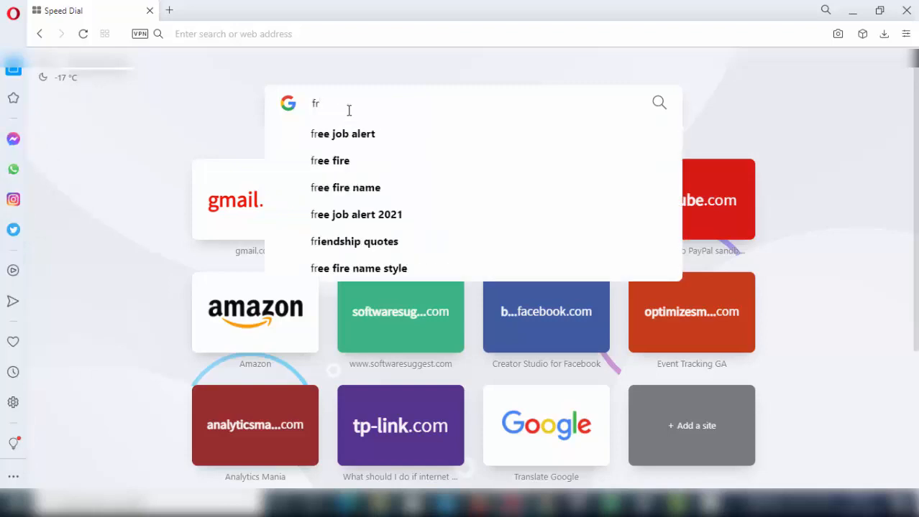
pyautogui.write('ee downl')
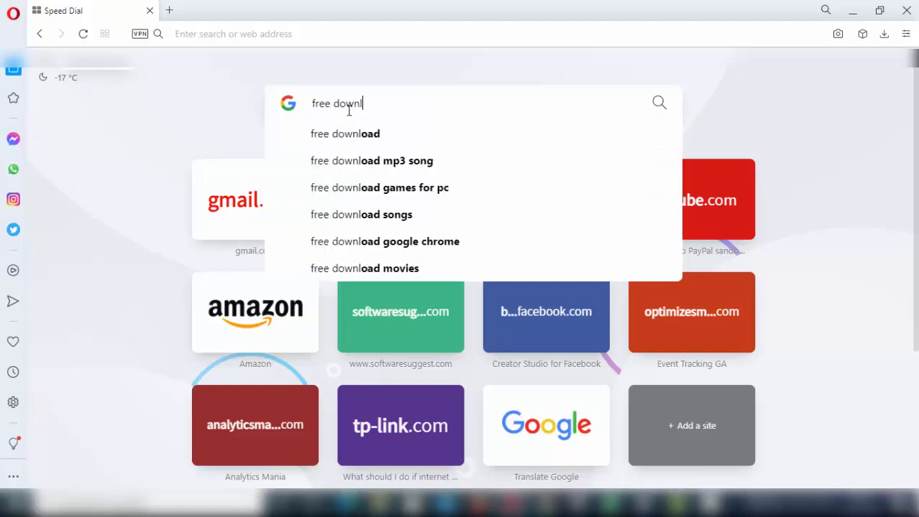
pyautogui.write('oad word')
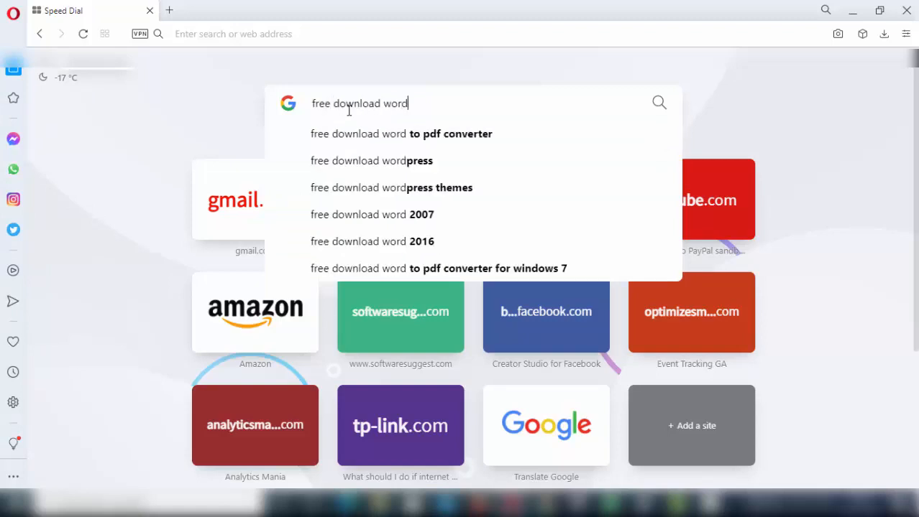
pyautogui.click(368, 161)
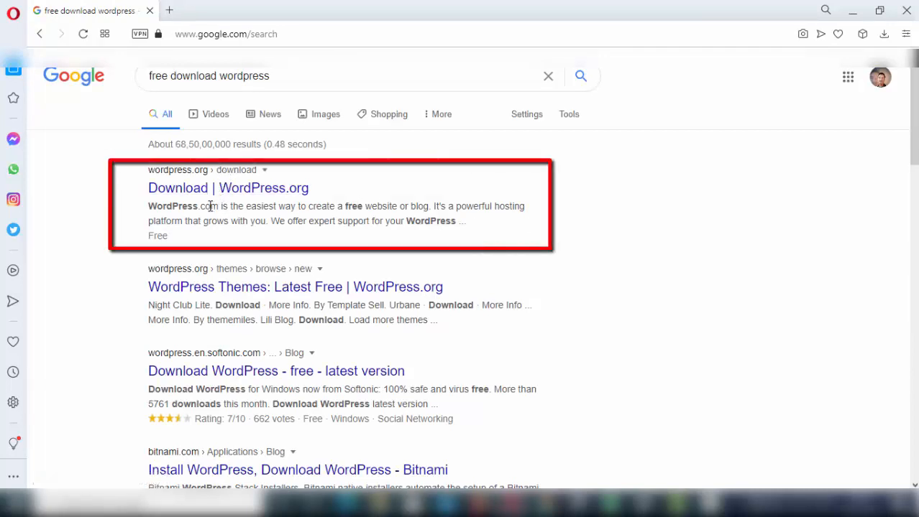
pyautogui.moveTo(193, 206); pyautogui.dragTo(229, 221)
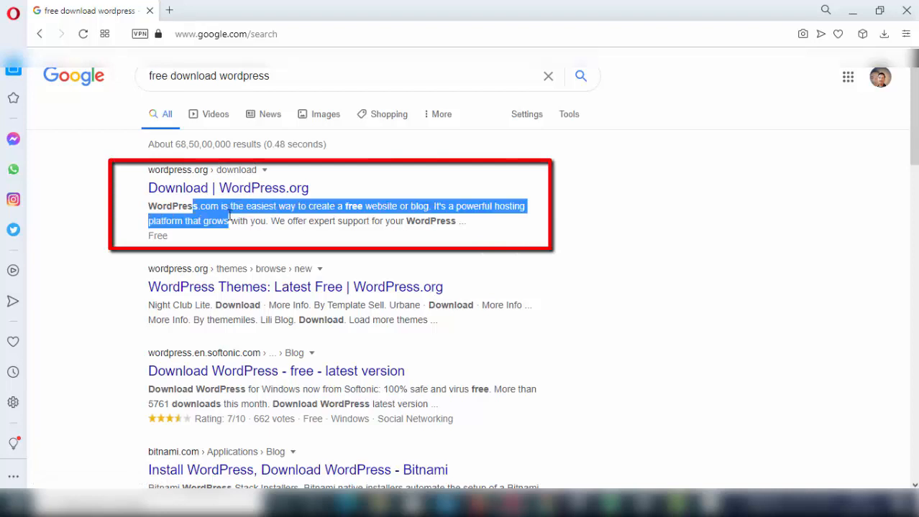
pyautogui.click(91, 209)
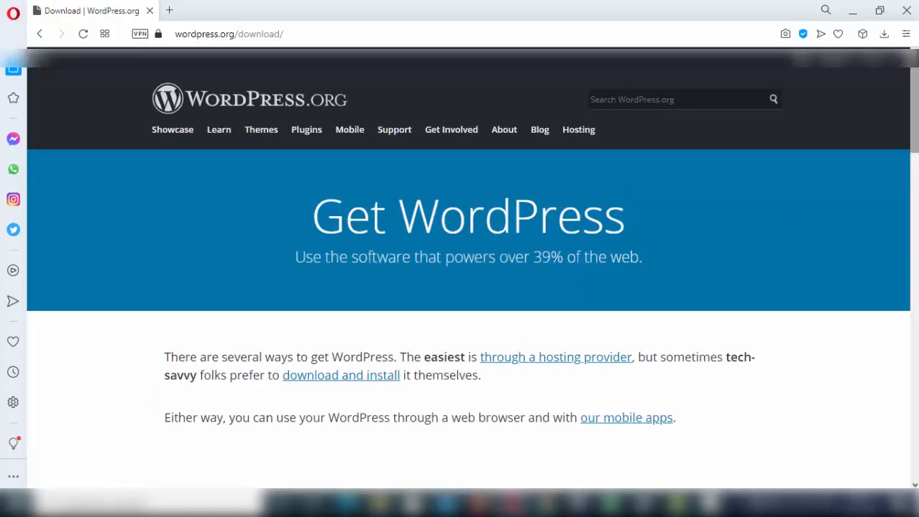
pyautogui.scroll(-5, 915, 144)
pyautogui.scroll(-6, 915, 179)
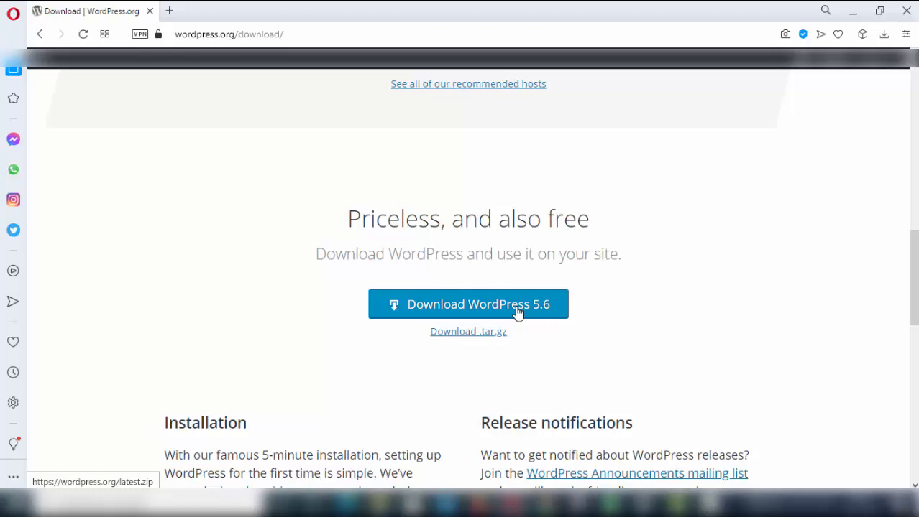
pyautogui.click(379, 503)
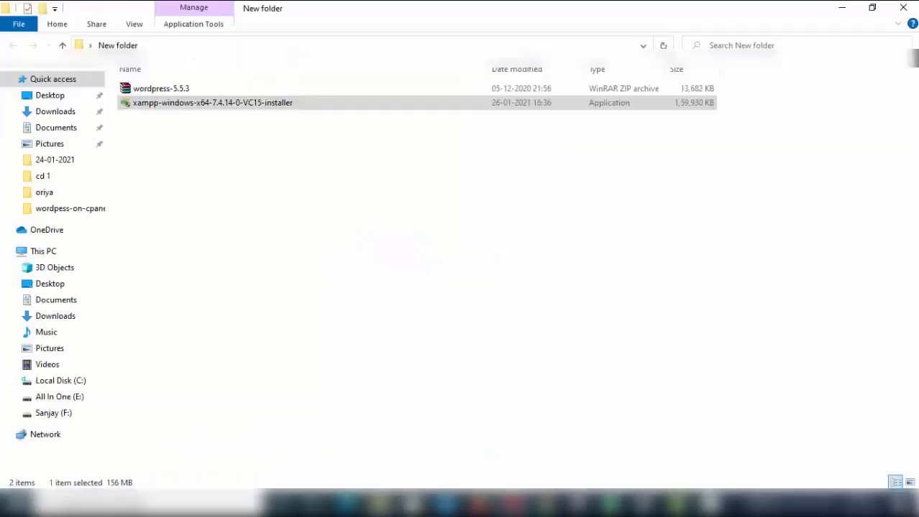
# Step: Run the xampp-windows-x64-7.4.14 installer as administrator
pyautogui.click(285, 190)
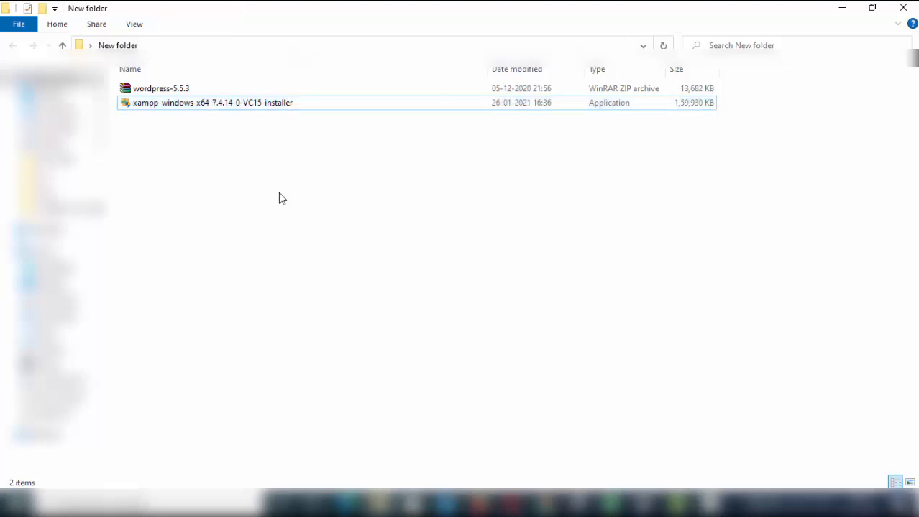
pyautogui.click(172, 106)
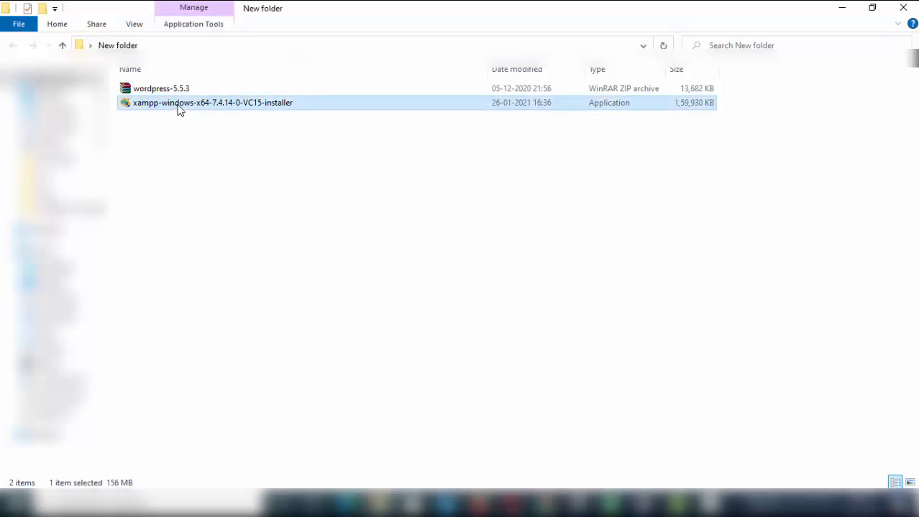
pyautogui.rightClick(179, 108)
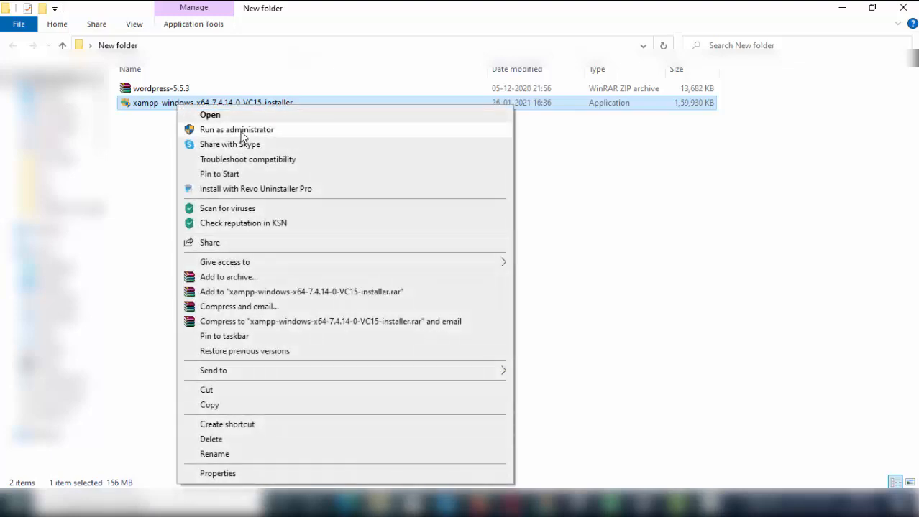
pyautogui.click(327, 132)
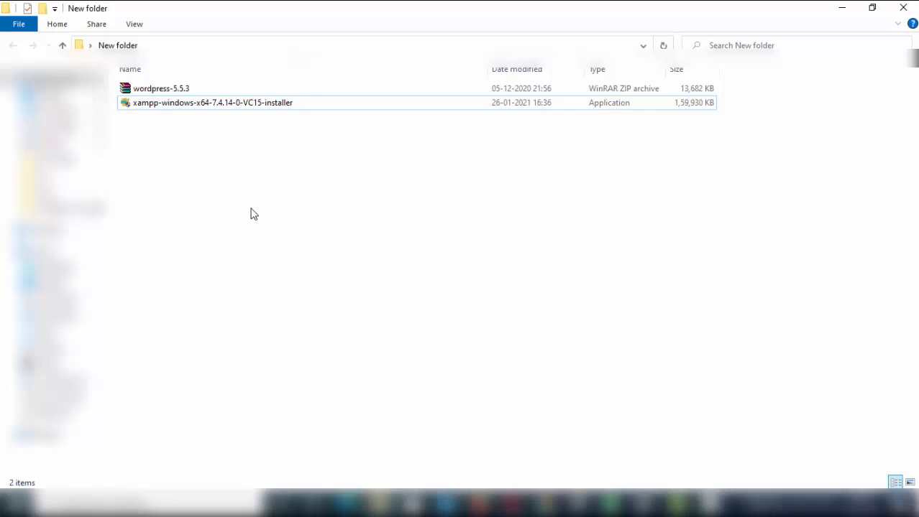
# Step: Dismiss the installer's context menu and bring up the Windows taskbar search
pyautogui.click(237, 106)
pyautogui.rightClick(236, 106)
pyautogui.click(176, 207)
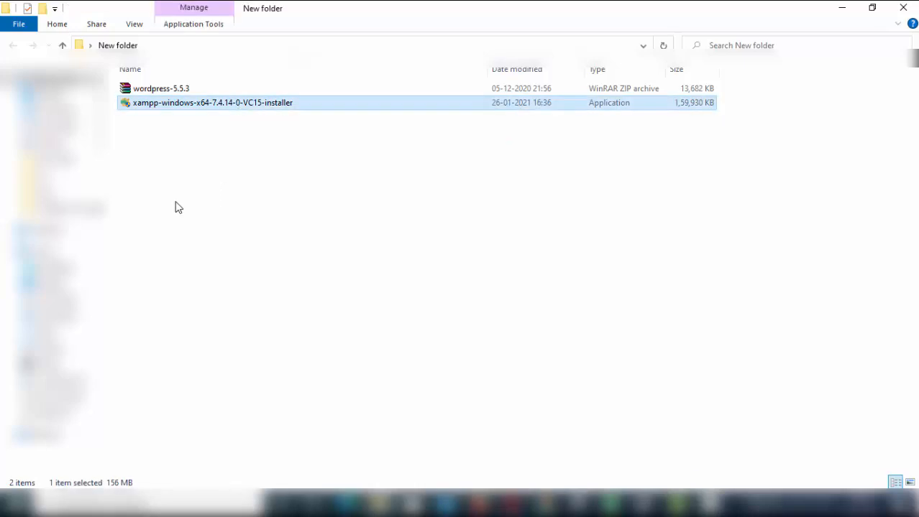
pyautogui.click(176, 203)
pyautogui.click(162, 502)
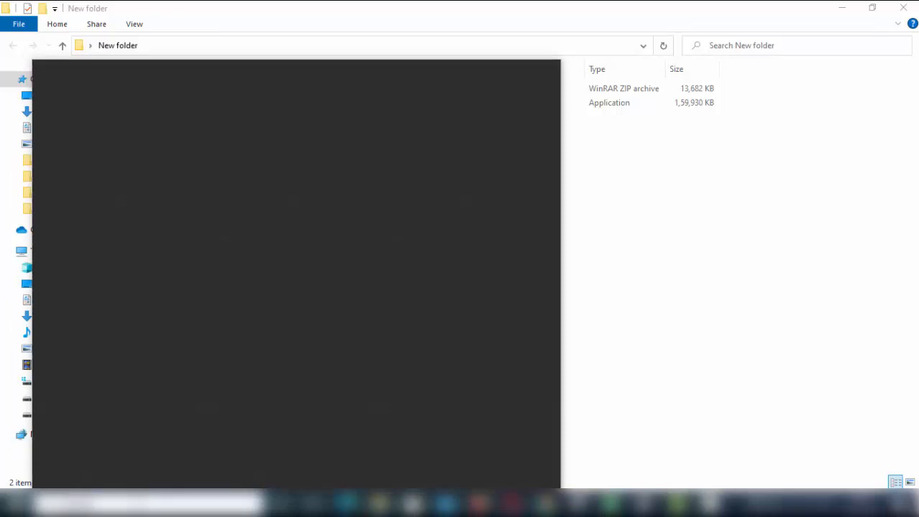
# Step: Launch XAMPP Control Panel, start Apache and MySQL, and open the C:\xampp folder
pyautogui.write('xampp')
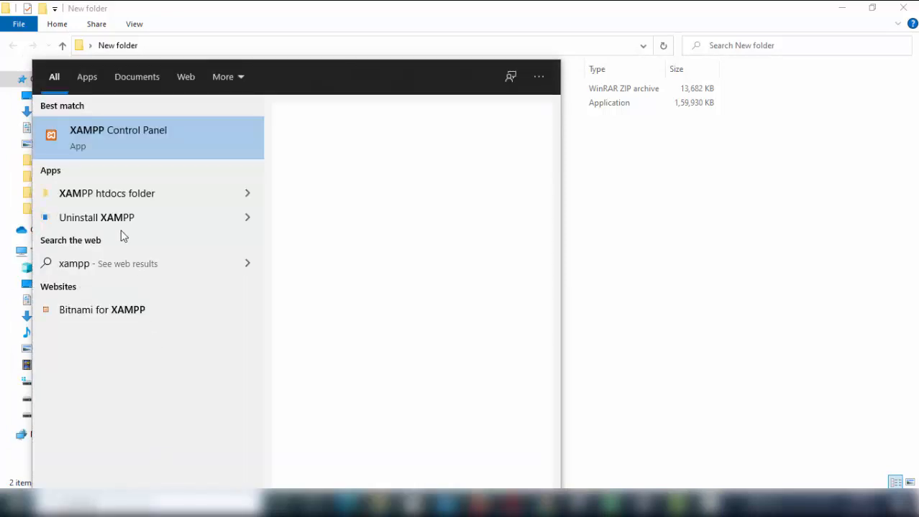
pyautogui.press('Return')
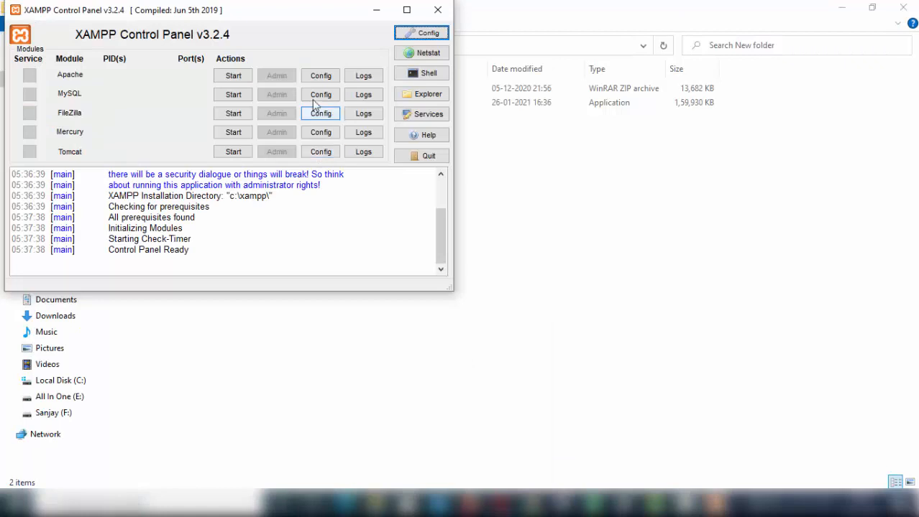
pyautogui.moveTo(307, 17); pyautogui.dragTo(645, 111)
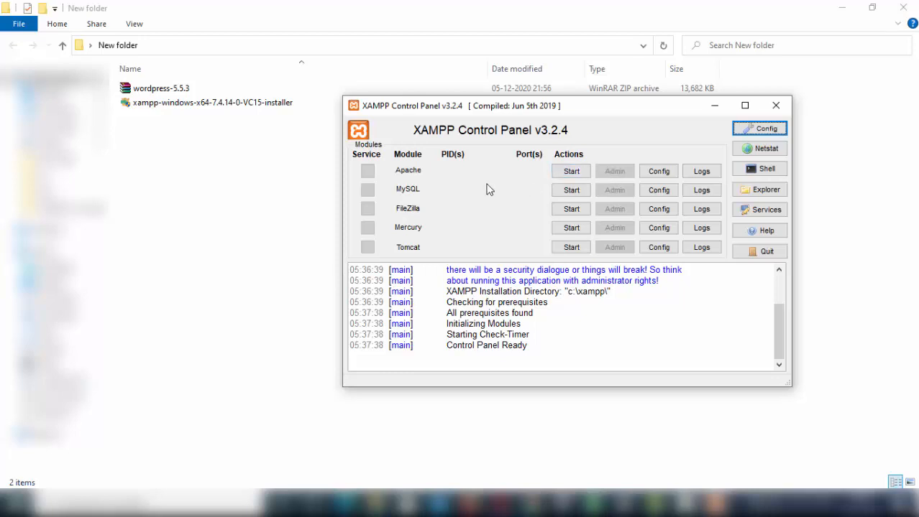
pyautogui.click(572, 172)
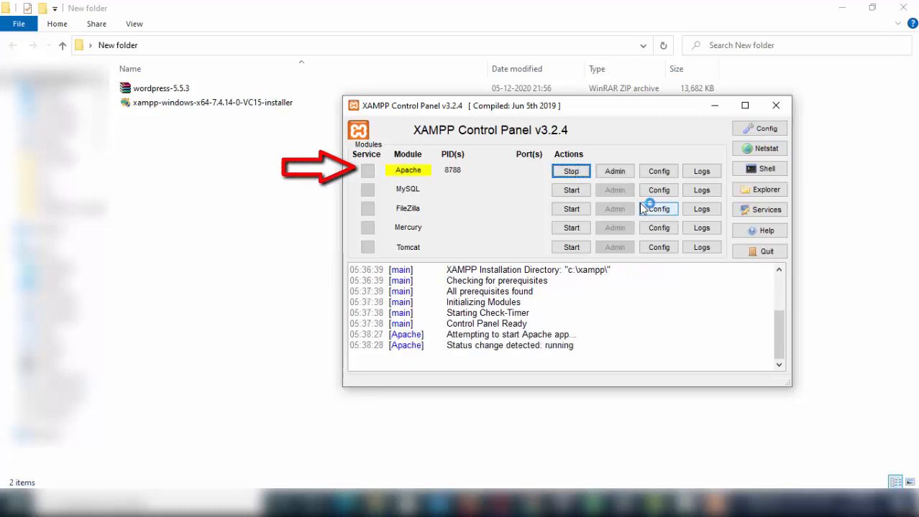
pyautogui.click(575, 190)
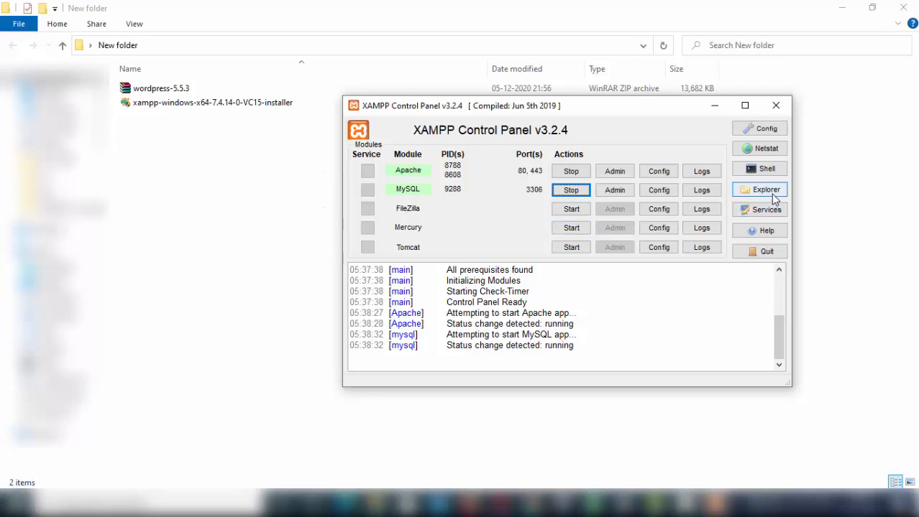
pyautogui.click(765, 199)
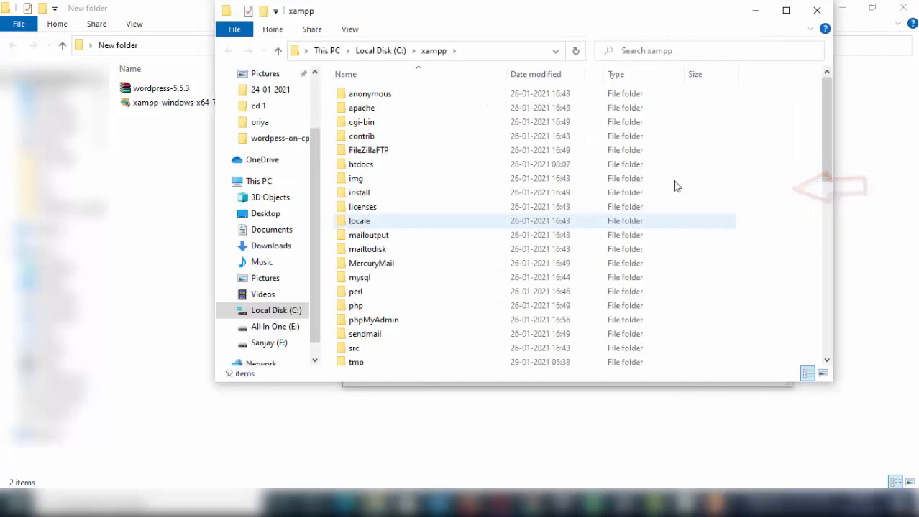
# Step: Maximize the xampp window, create a 'mydemosite' folder inside htdocs, and open it
pyautogui.click(786, 10)
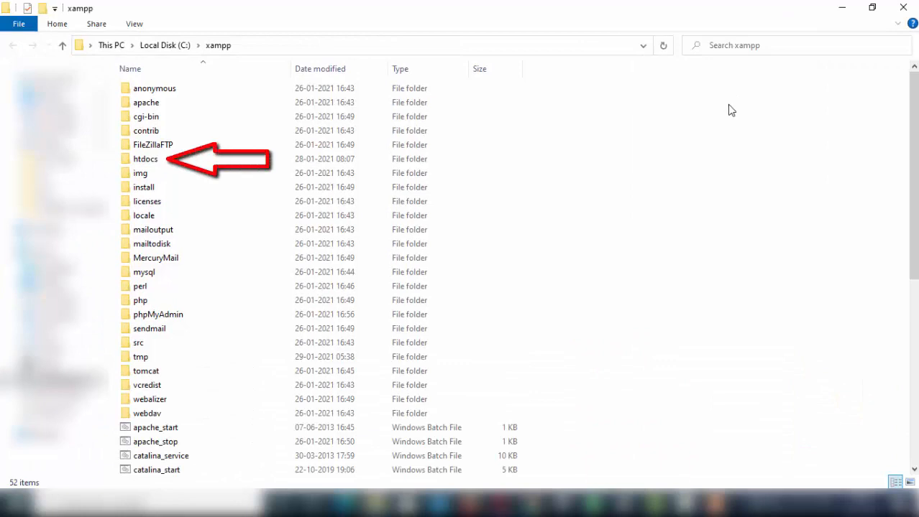
pyautogui.doubleClick(148, 161)
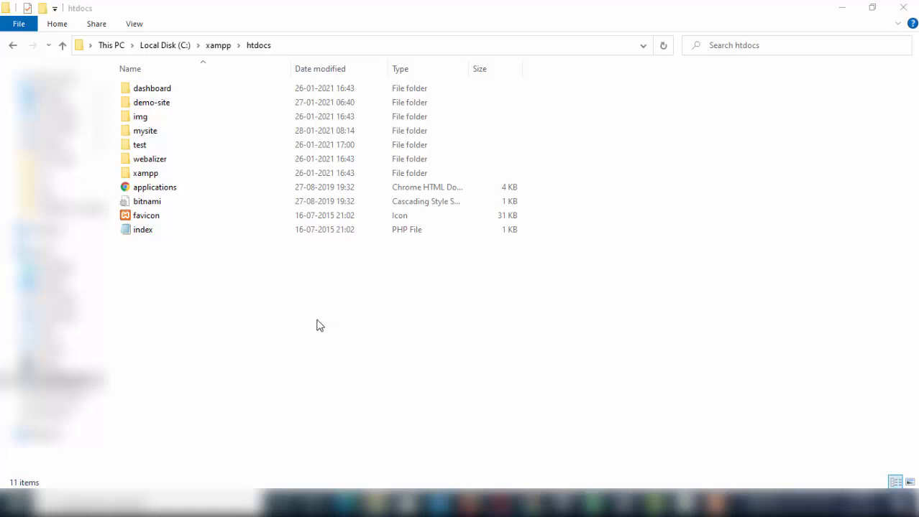
pyautogui.rightClick(246, 355)
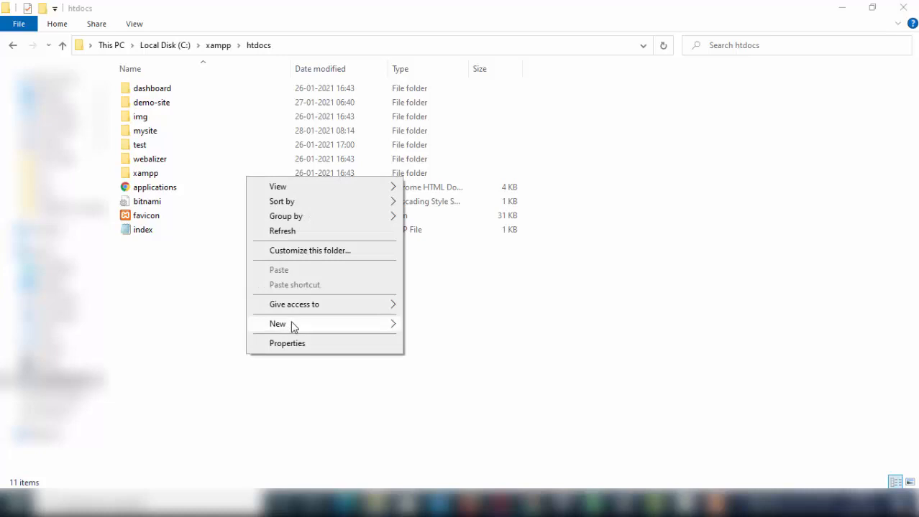
pyautogui.moveTo(287, 325)
pyautogui.click(459, 324)
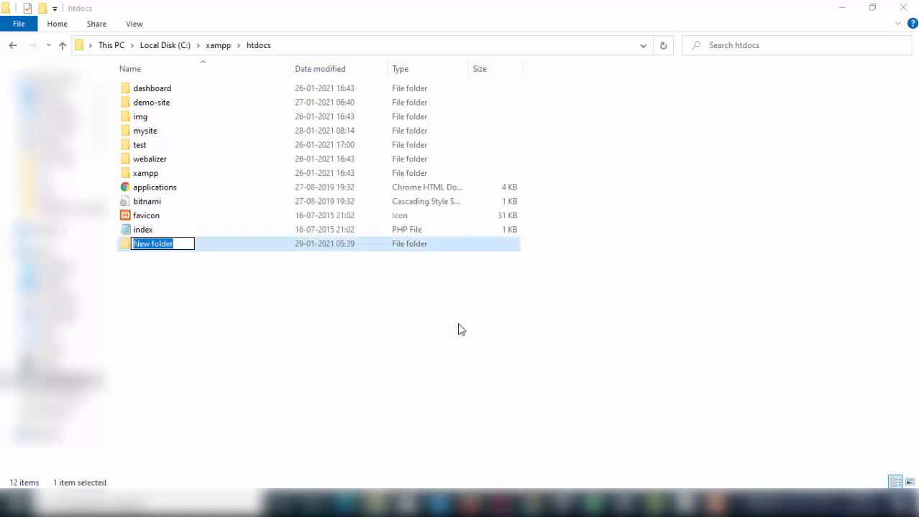
pyautogui.write('my')
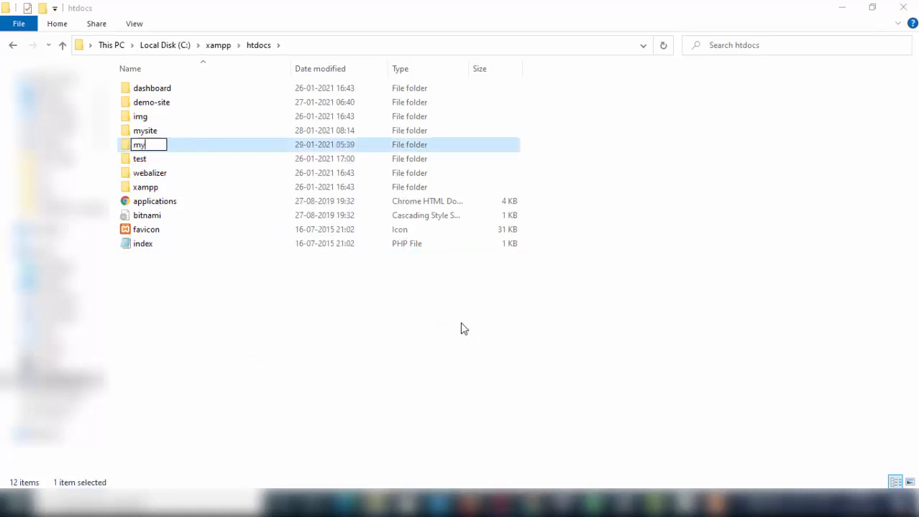
pyautogui.write('demosite')
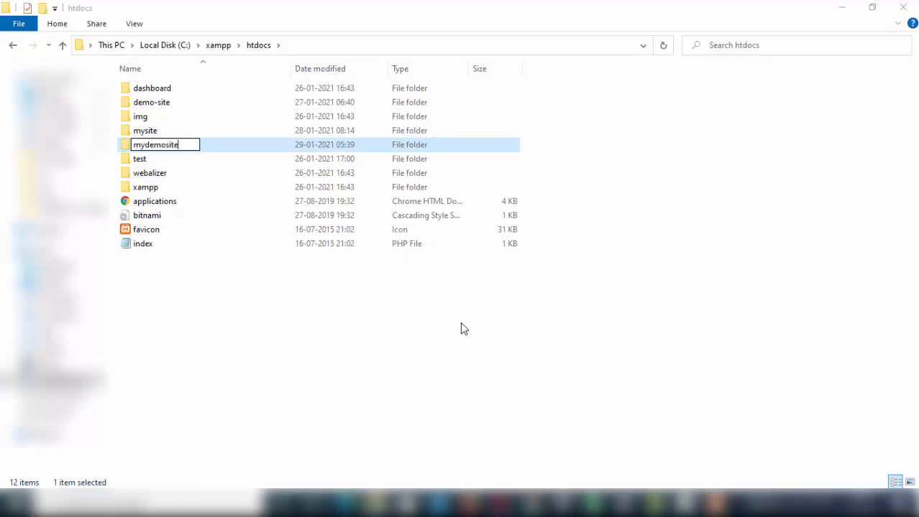
pyautogui.press('Return')
pyautogui.doubleClick(169, 132)
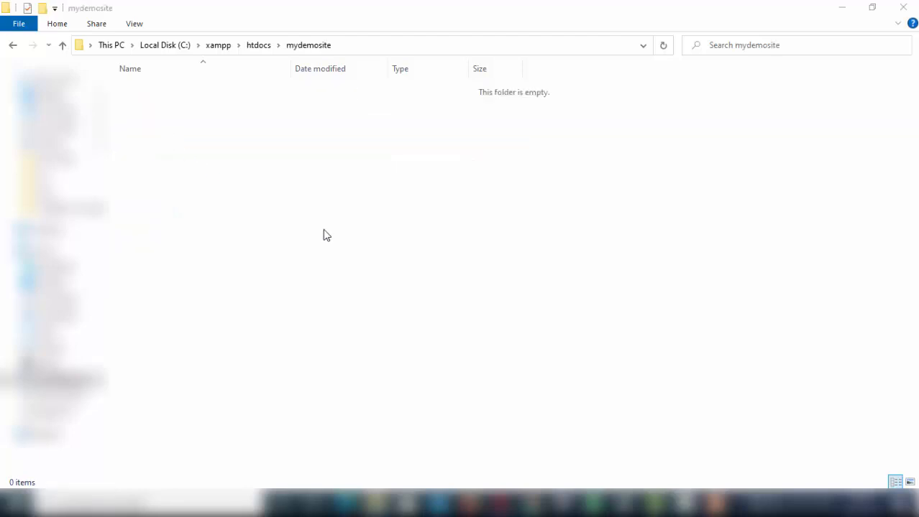
# Step: Copy the wordpress-5.5.3 archive from the download folder and paste it into mydemosite
pyautogui.write('my')
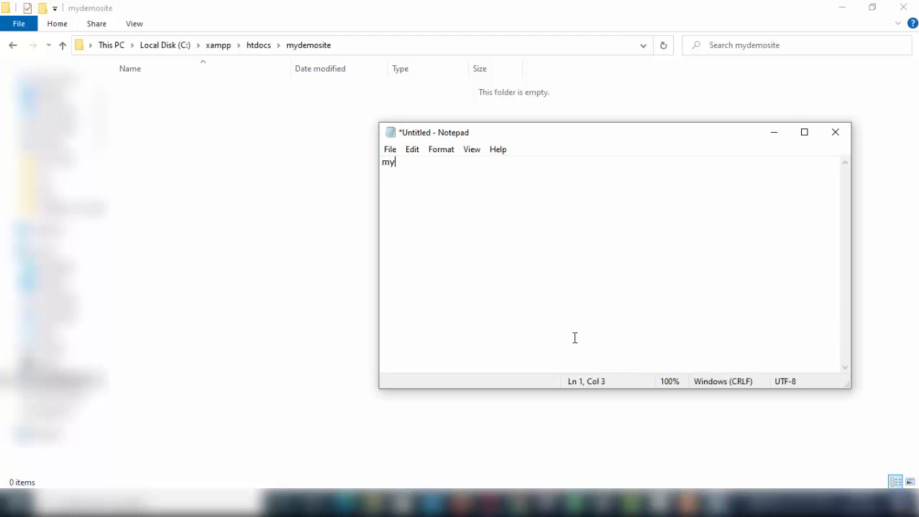
pyautogui.write('deo')
pyautogui.write('mosite')
pyautogui.click(748, 400)
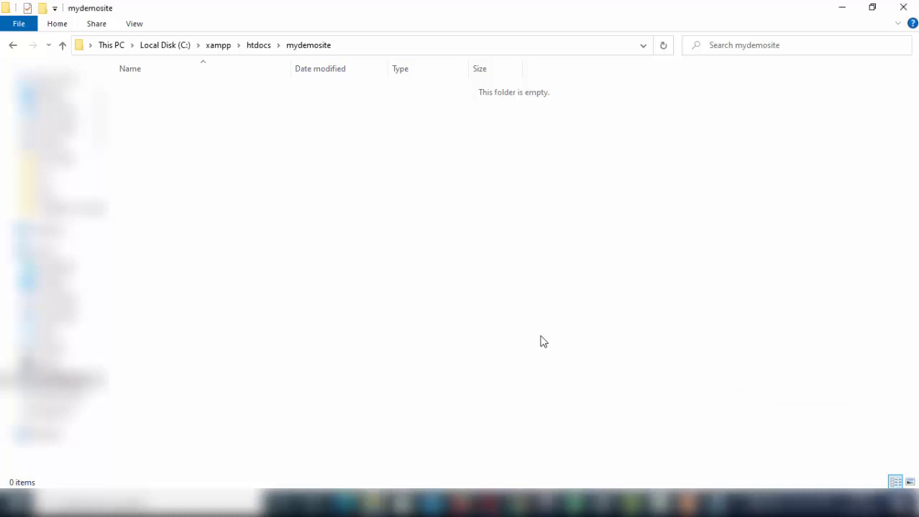
pyautogui.moveTo(373, 504)
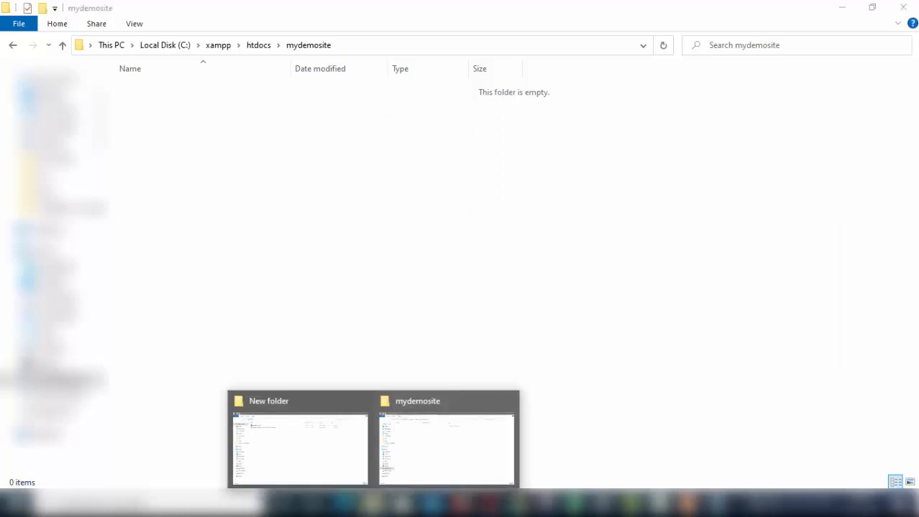
pyautogui.click(277, 455)
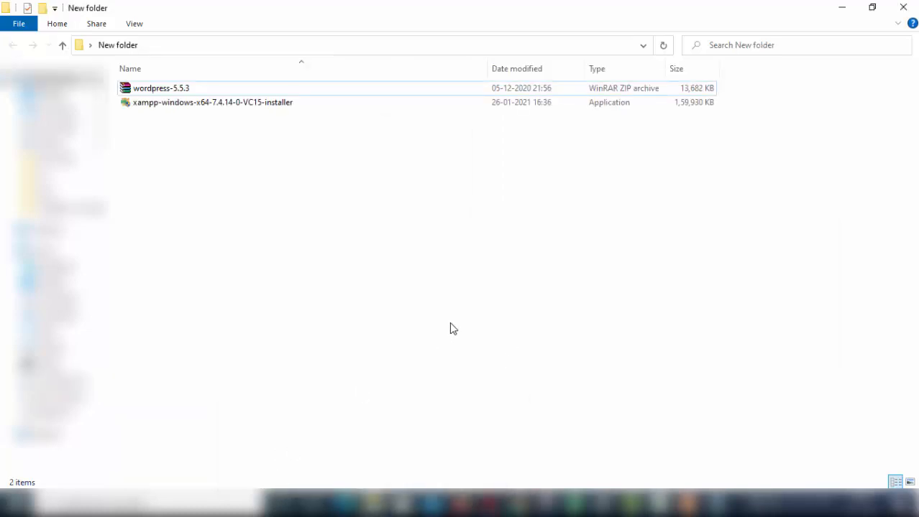
pyautogui.click(178, 92)
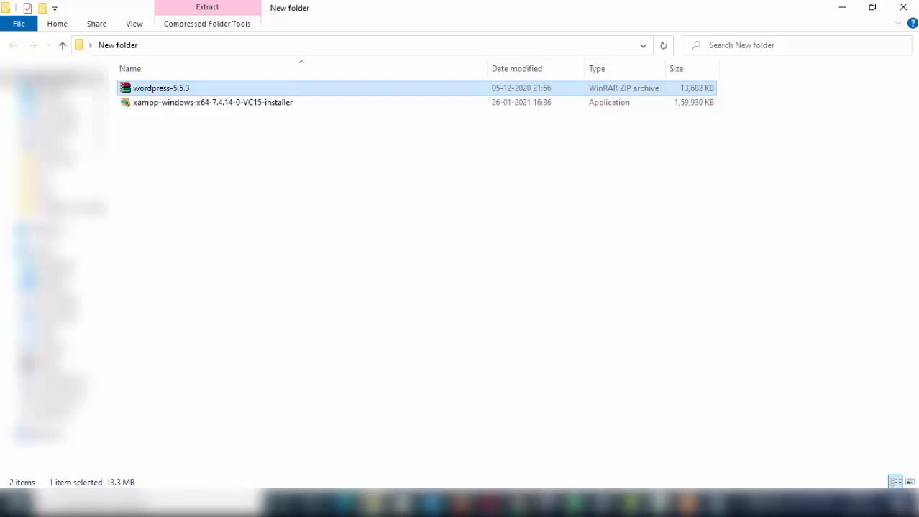
pyautogui.moveTo(368, 504)
pyautogui.click(459, 445)
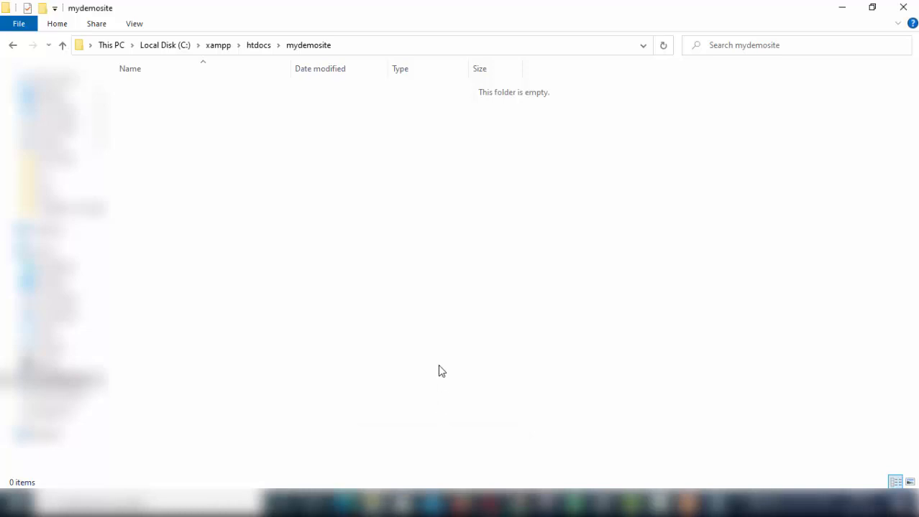
pyautogui.rightClick(425, 192)
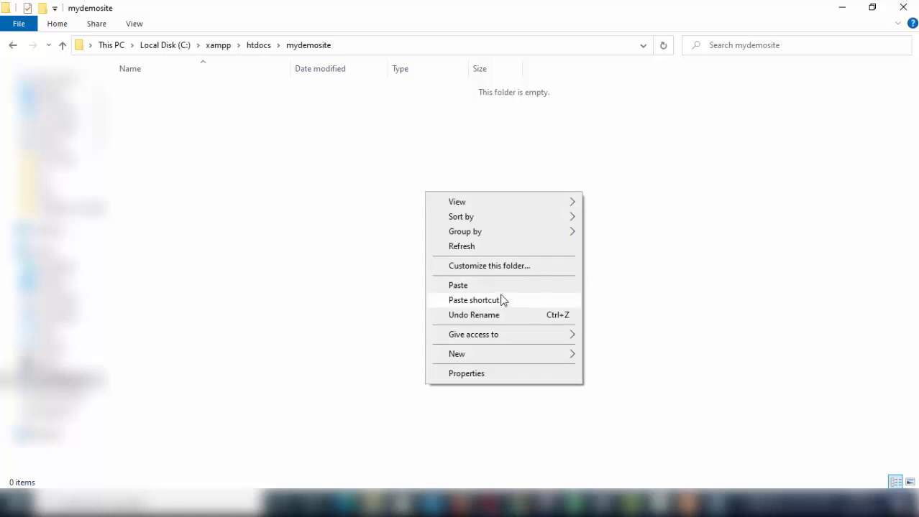
pyautogui.click(467, 285)
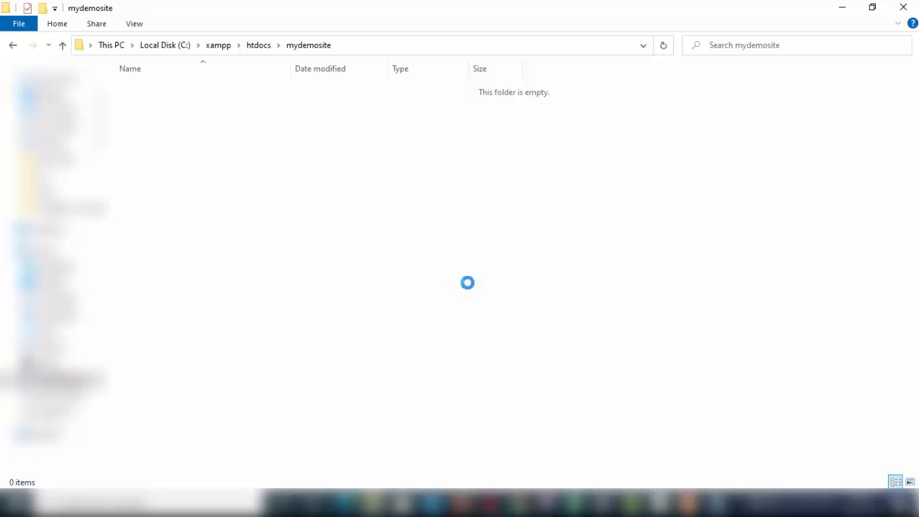
# Step: Refresh mydemosite and extract wordpress-5.5.3 there into a wordpress folder
pyautogui.rightClick(389, 219)
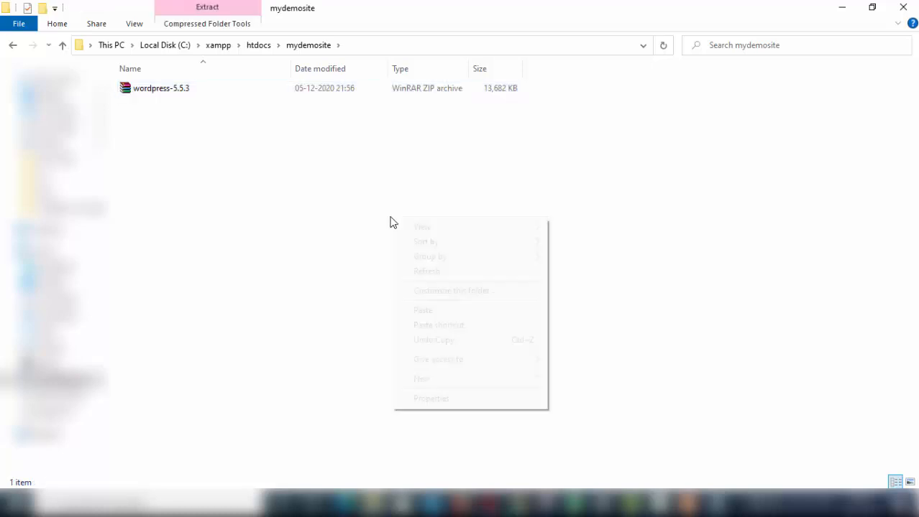
pyautogui.click(431, 271)
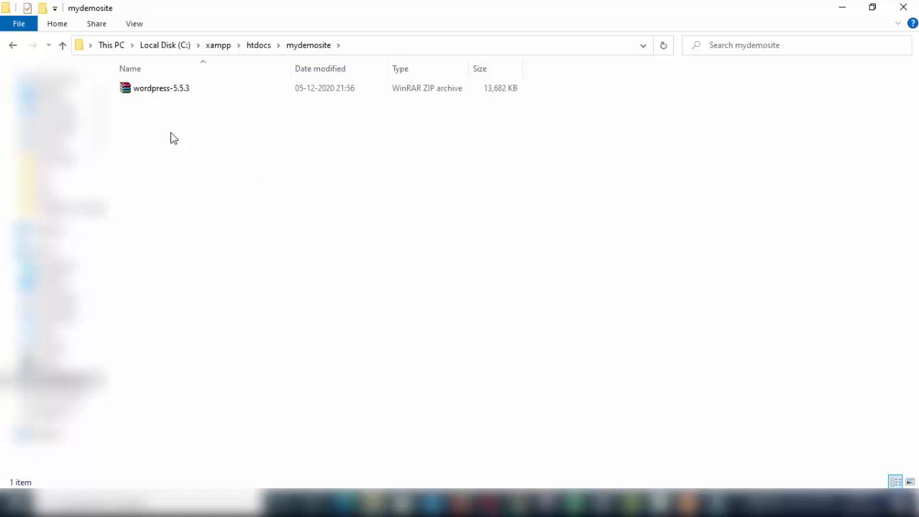
pyautogui.rightClick(161, 88)
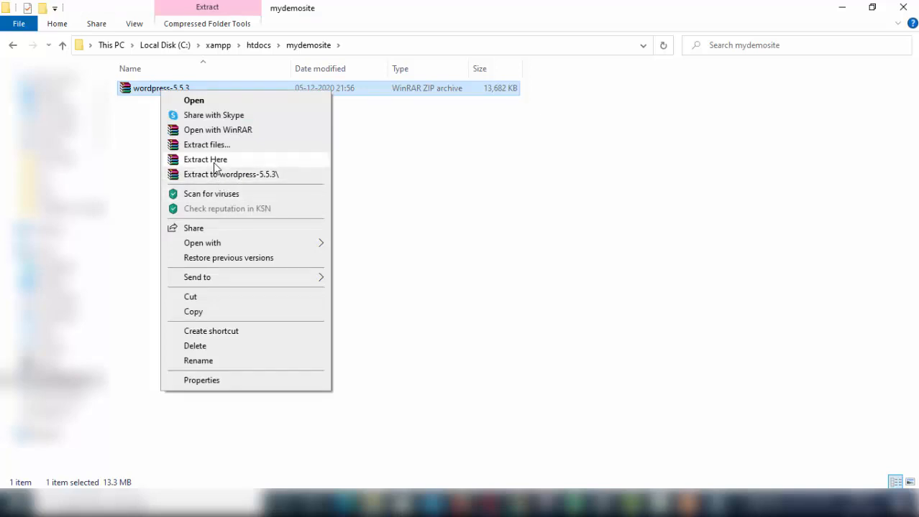
pyautogui.click(215, 161)
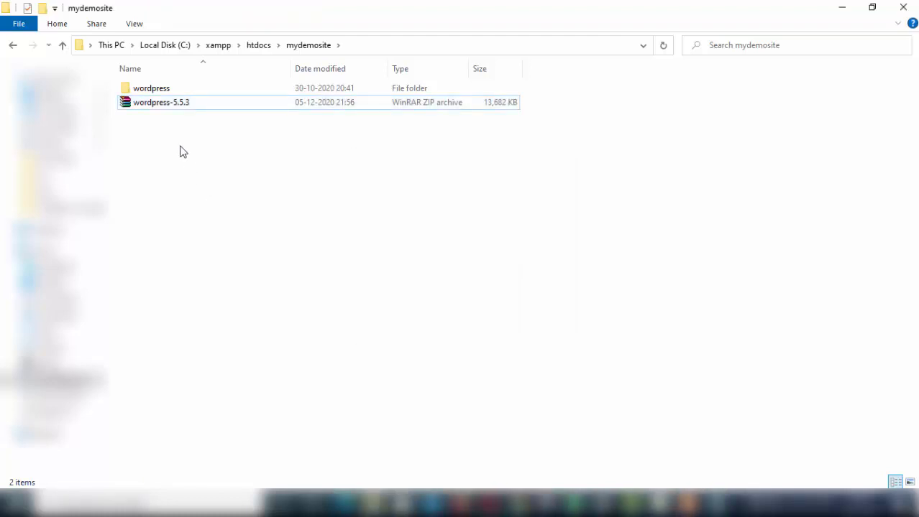
# Step: Delete the wordpress-5.5.3 archive and select all files inside the extracted wordpress folder
pyautogui.click(166, 114)
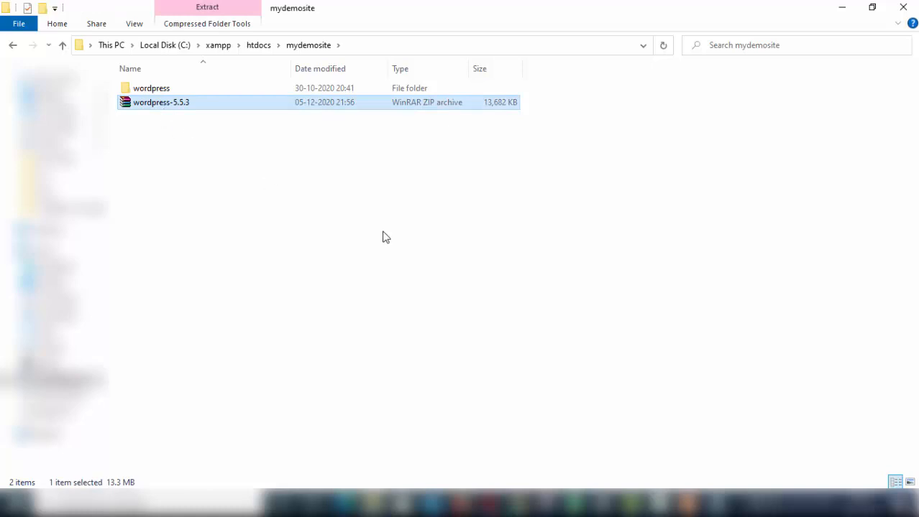
pyautogui.press('Delete')
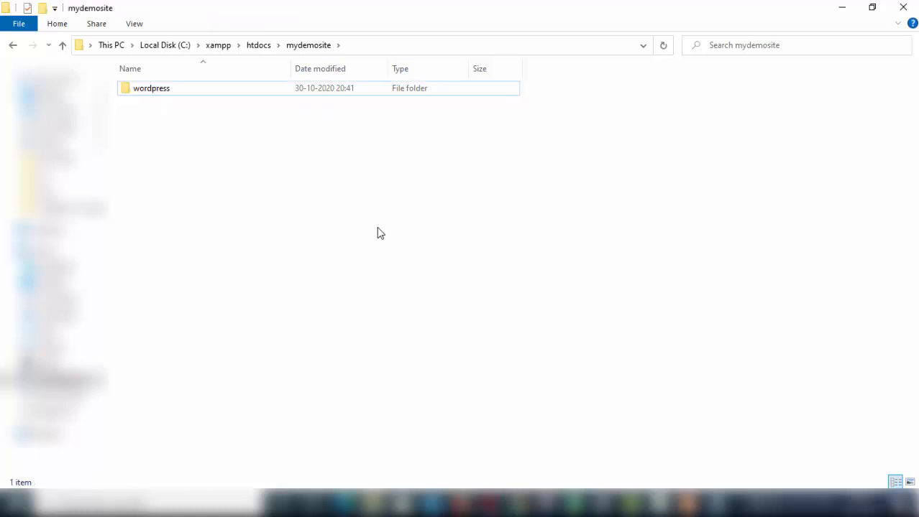
pyautogui.doubleClick(152, 92)
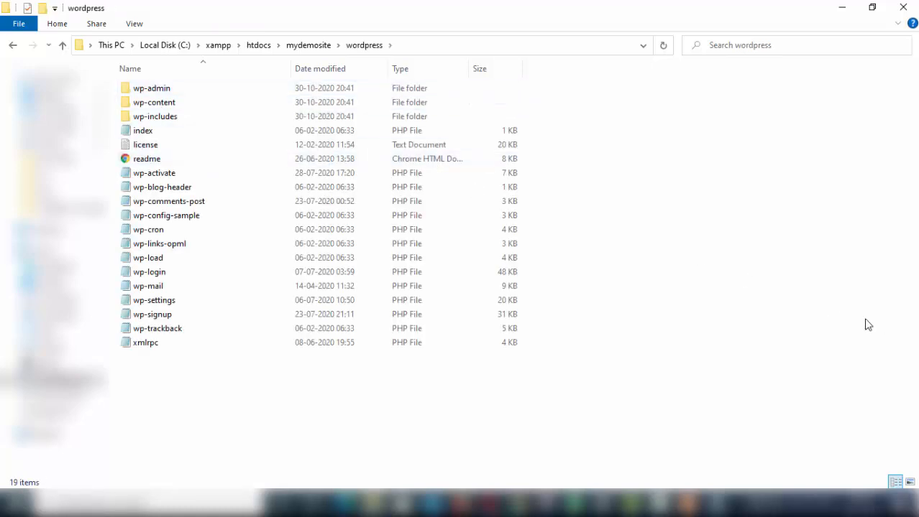
pyautogui.hotkey('ctrl', 'a')
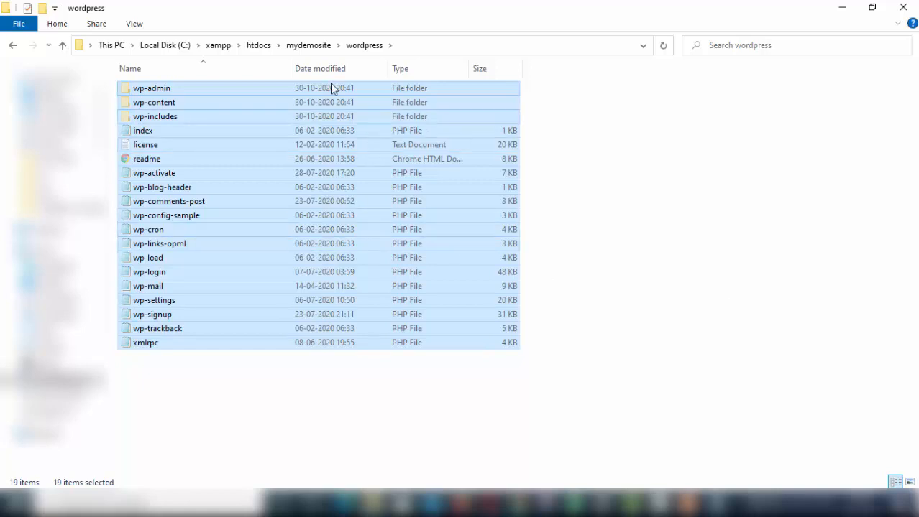
# Step: Paste the WordPress files into mydemosite, delete the empty wordpress folder, and refresh
pyautogui.click(319, 46)
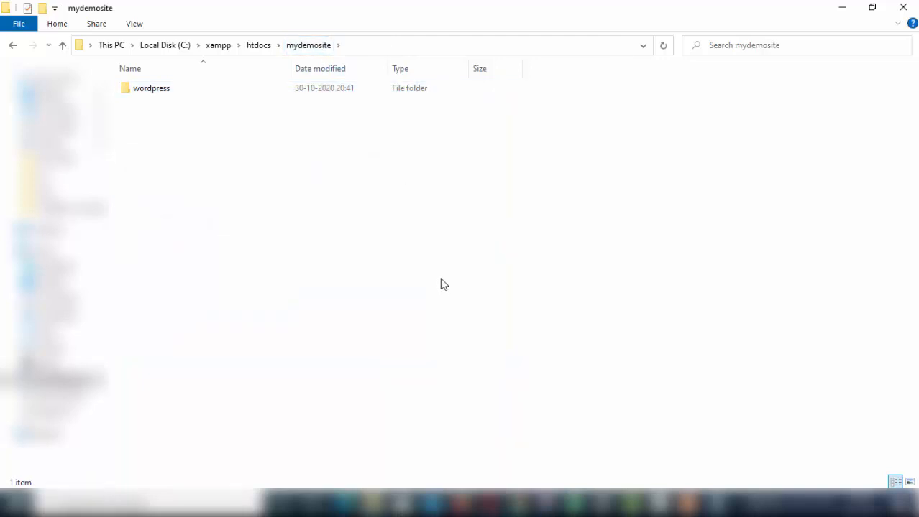
pyautogui.hotkey('ctrl', 'v')
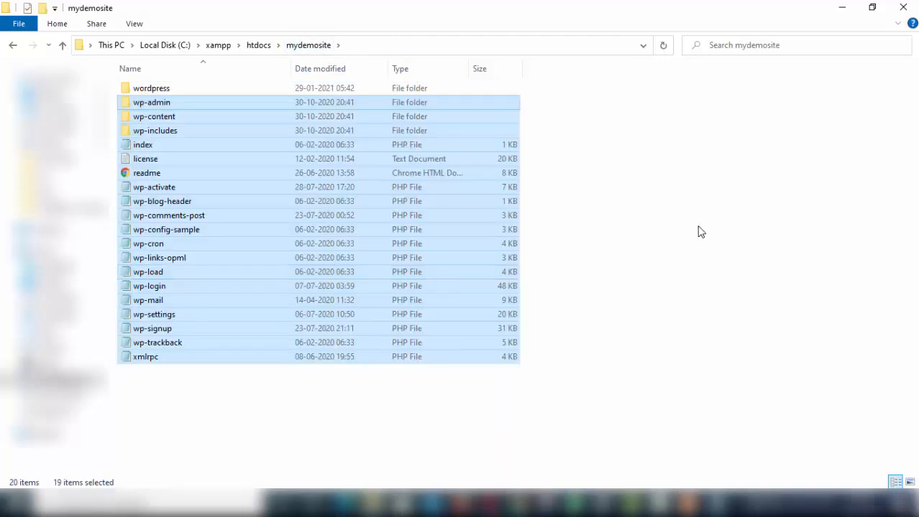
pyautogui.click(688, 234)
pyautogui.doubleClick(154, 89)
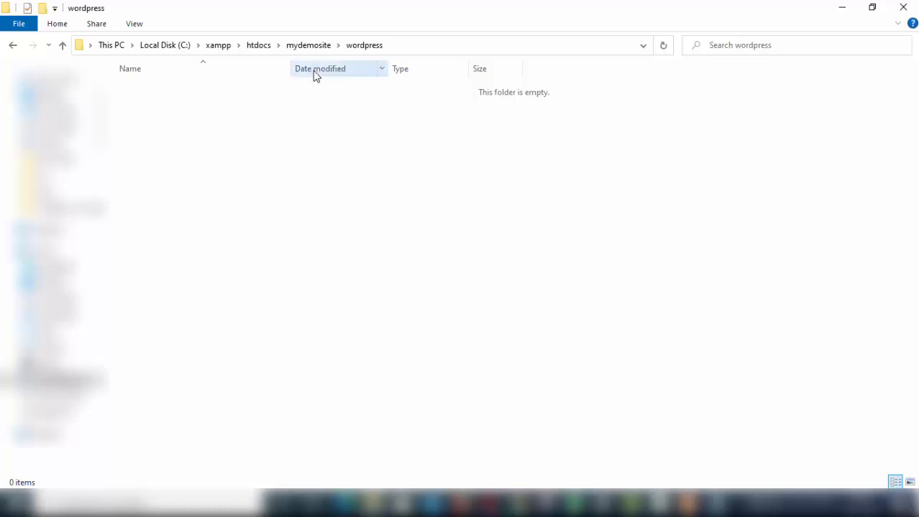
pyautogui.click(309, 51)
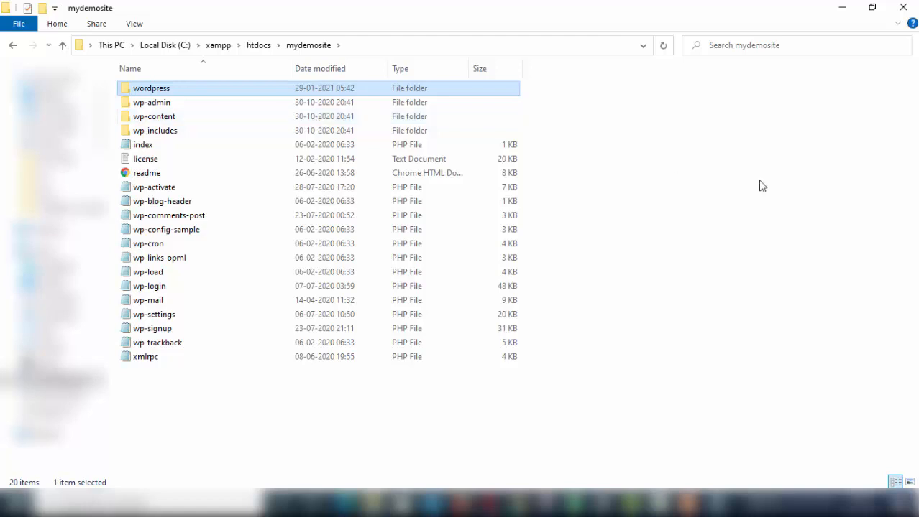
pyautogui.press('Delete')
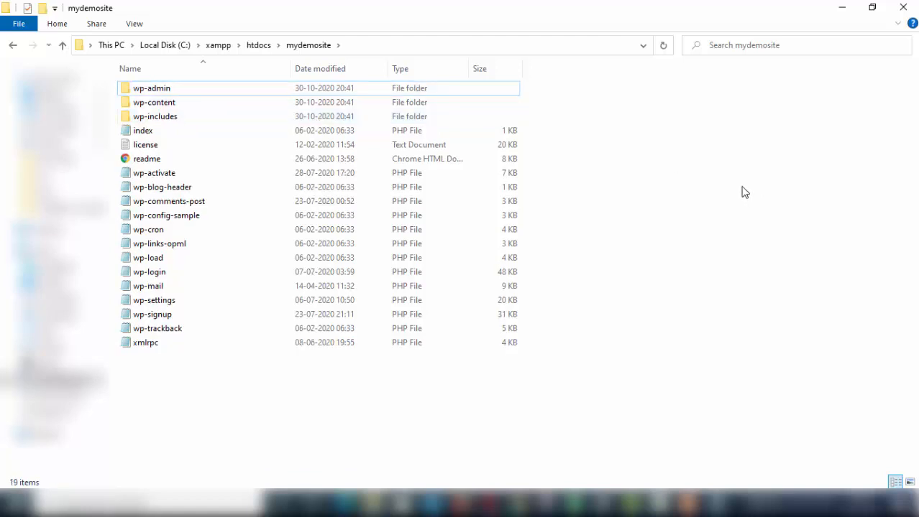
pyautogui.rightClick(743, 192)
pyautogui.click(782, 242)
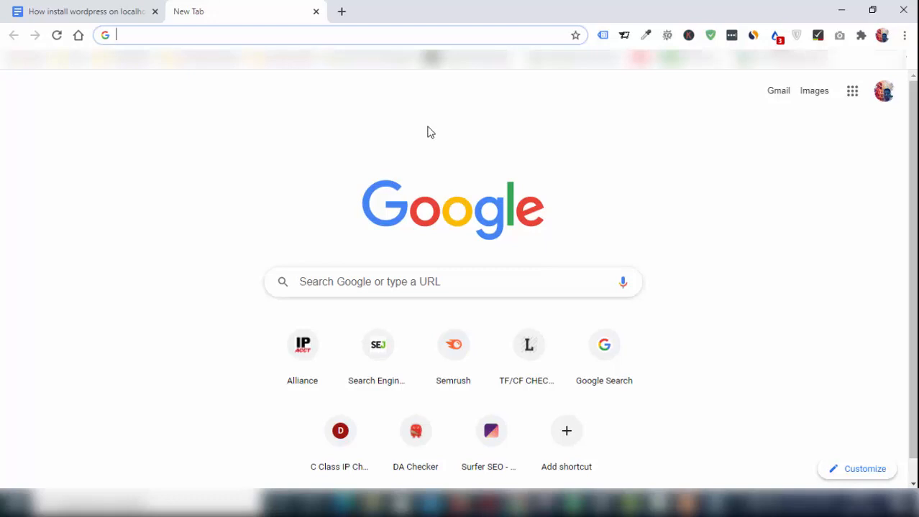
# Step: Load localhost/phpmyadmin and select the name 'mydemosite' in the Notepad notes for reuse
pyautogui.write('localhost/phpmyadmin')
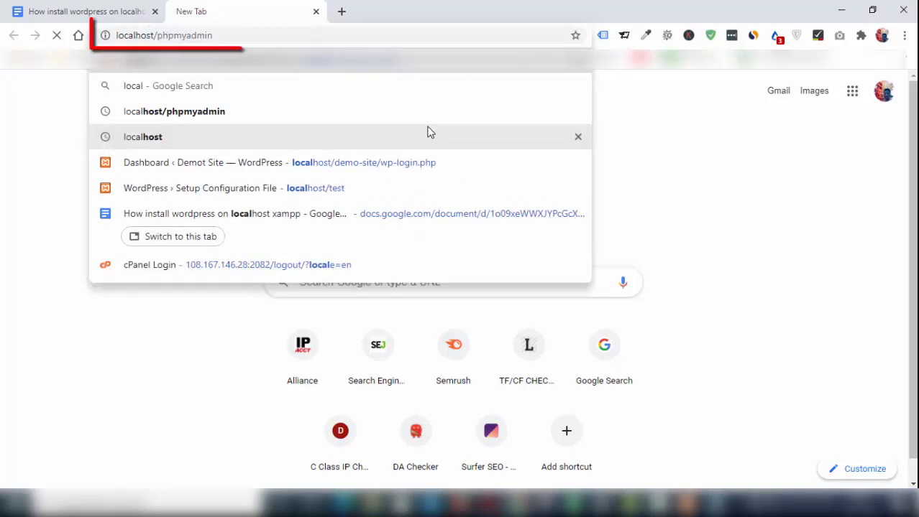
pyautogui.press('Return')
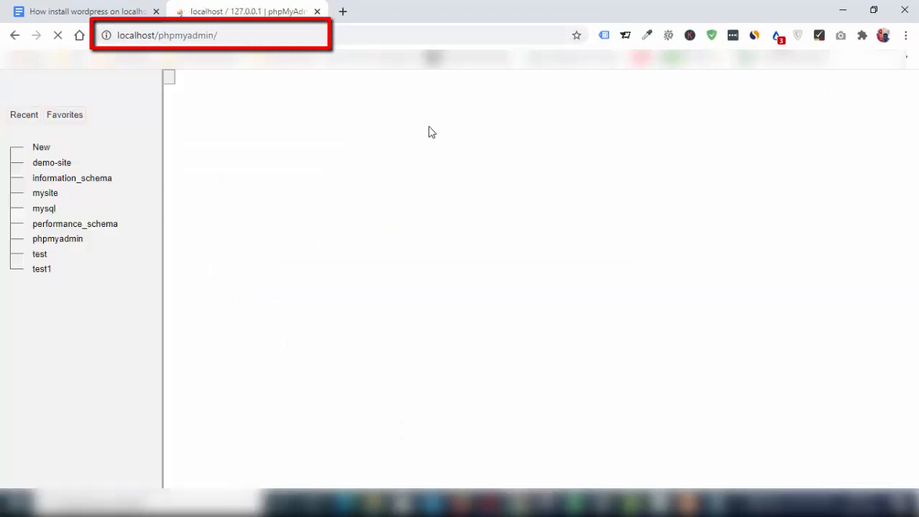
pyautogui.scroll(-1, 432, 133)
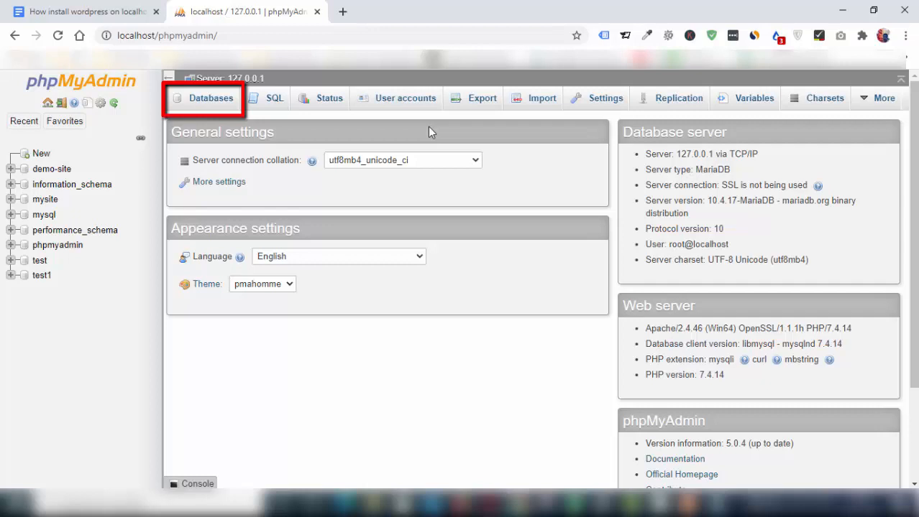
pyautogui.click(712, 503)
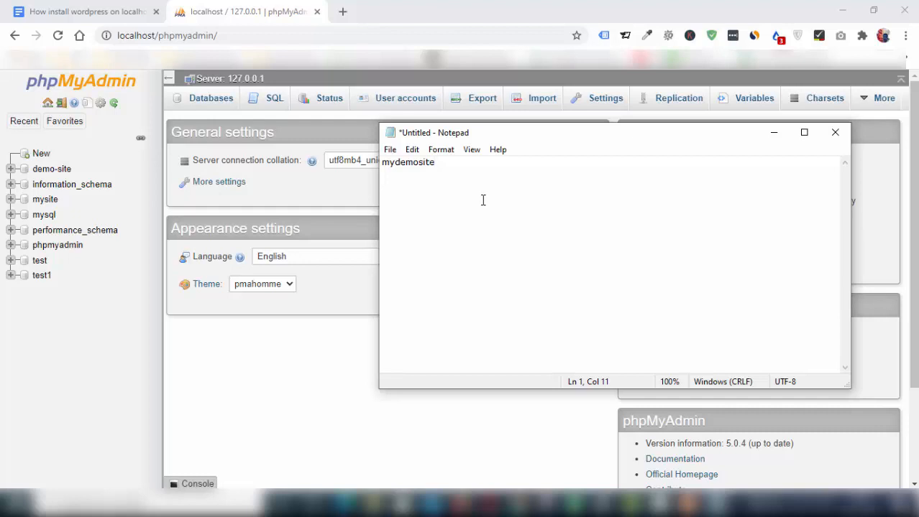
pyautogui.moveTo(439, 163); pyautogui.dragTo(380, 166)
pyautogui.hotkey('ctrl', 'c')
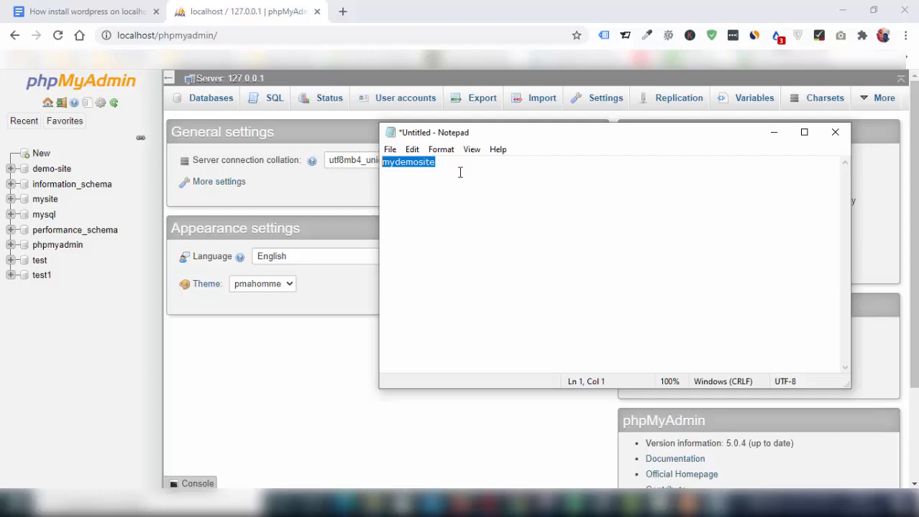
pyautogui.click(100, 369)
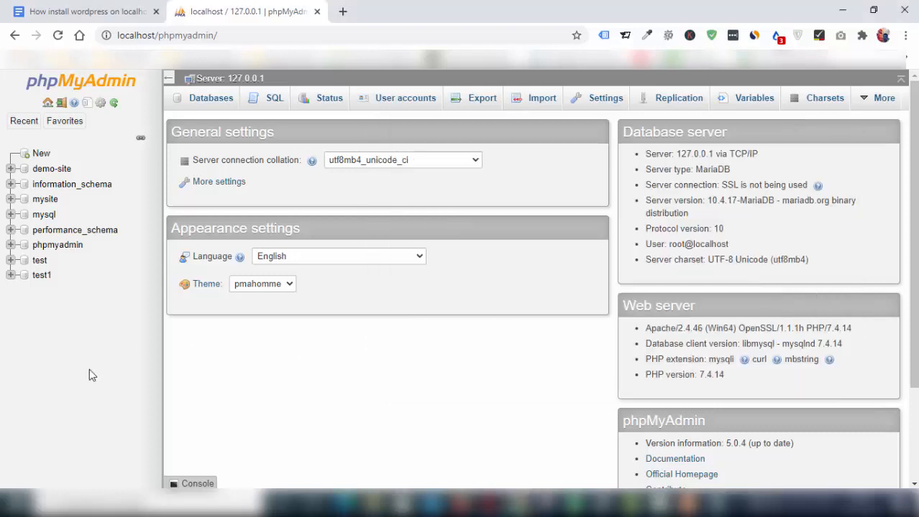
# Step: Create an empty database named mydemosite in phpMyAdmin, then open a new browser tab
pyautogui.click(207, 98)
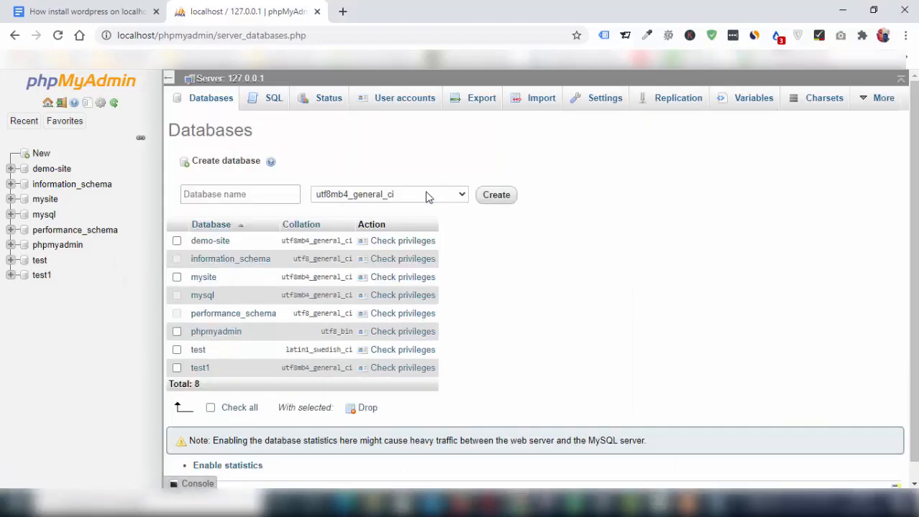
pyautogui.click(264, 195)
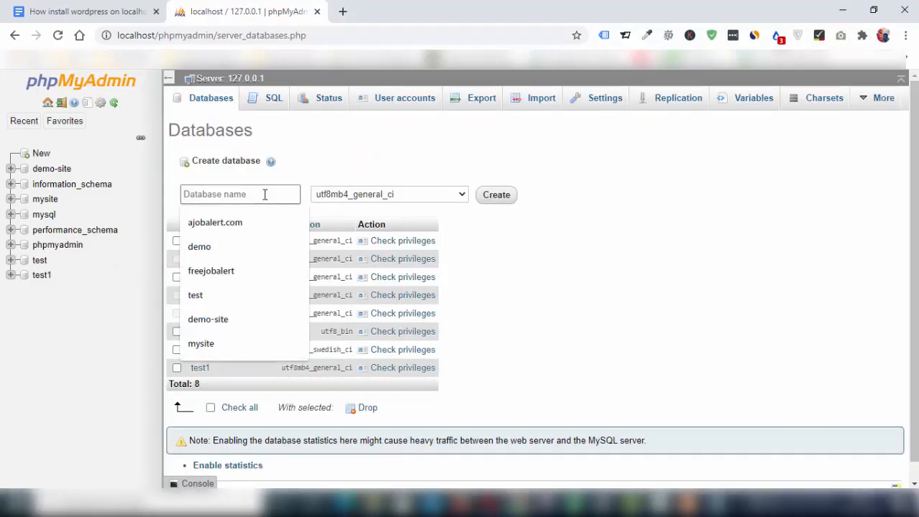
pyautogui.write('mydemosite')
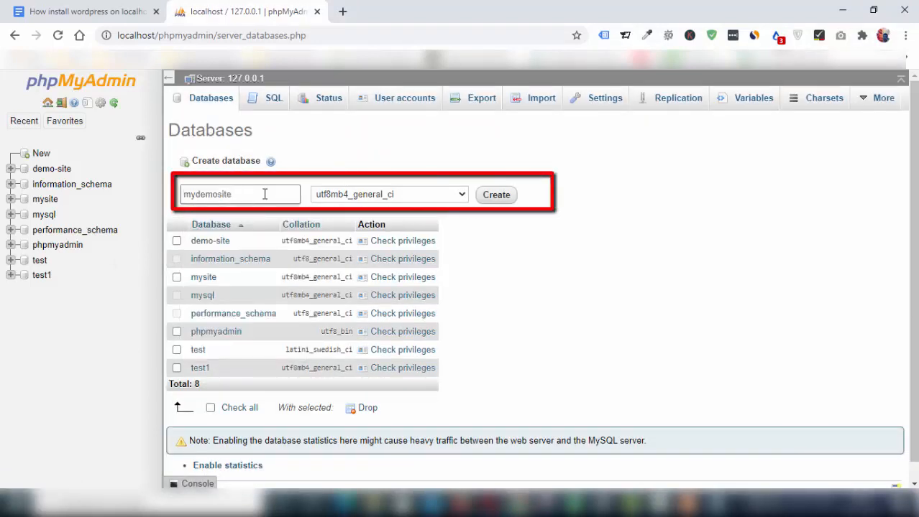
pyautogui.click(499, 195)
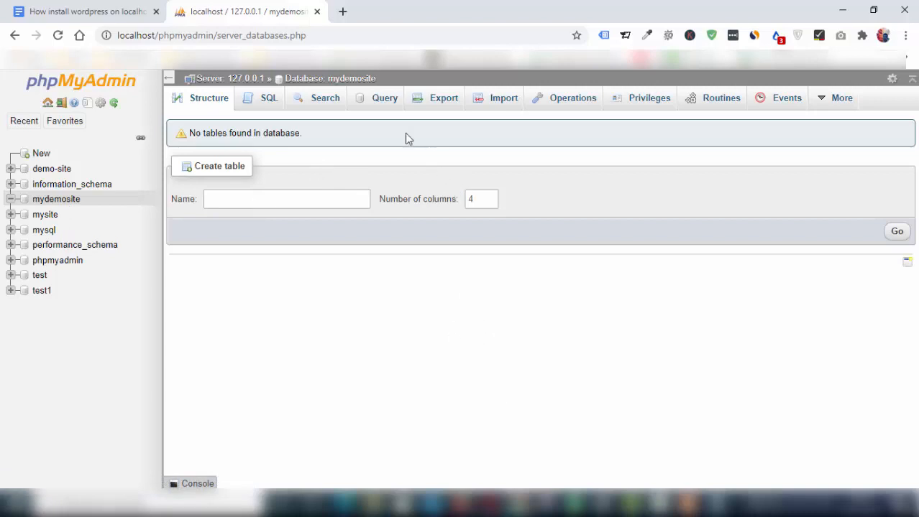
pyautogui.click(342, 12)
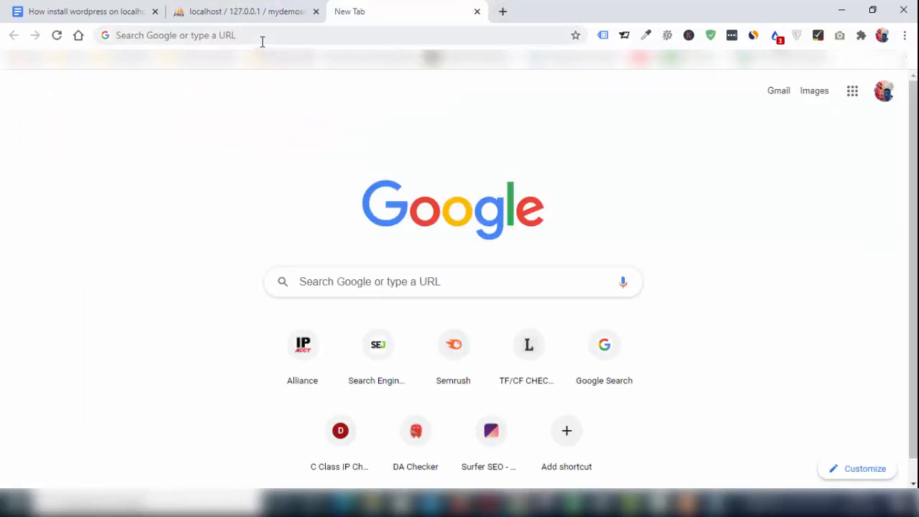
# Step: Load localhost/mydemosite and continue the WordPress installer in English (United States)
pyautogui.click(262, 37)
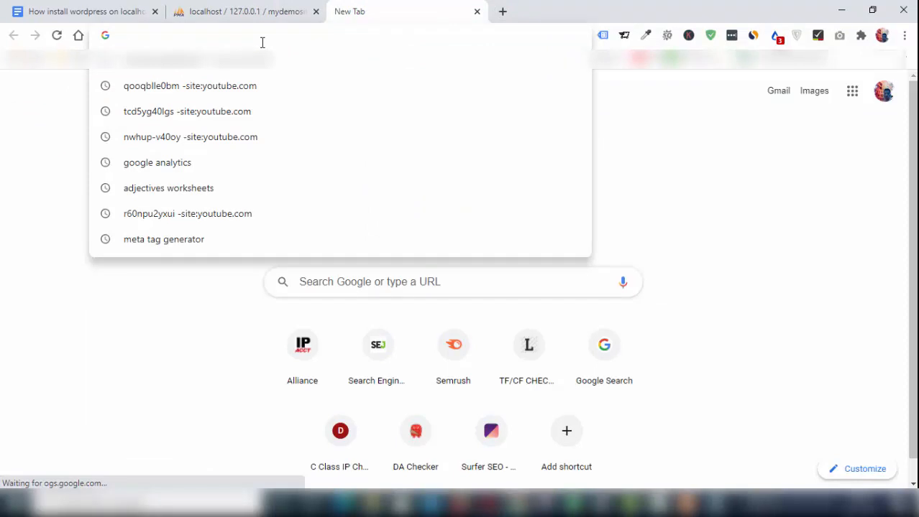
pyautogui.write('loca')
pyautogui.press('Right')
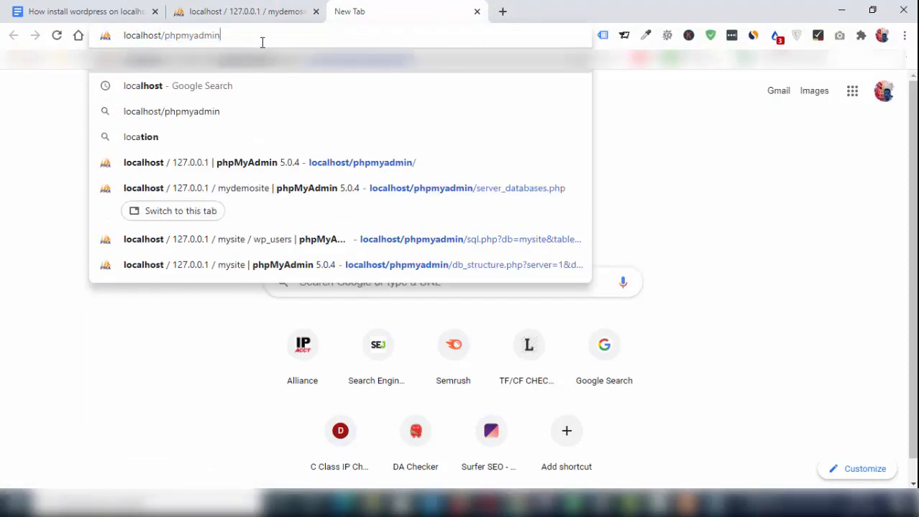
pyautogui.press('BackSpace')
pyautogui.press('BackSpace')
pyautogui.press('BackSpace')
pyautogui.press('BackSpace')
pyautogui.press('BackSpace')
pyautogui.press('BackSpace')
pyautogui.press('BackSpace')
pyautogui.press('BackSpace')
pyautogui.press('BackSpace')
pyautogui.press('BackSpace')
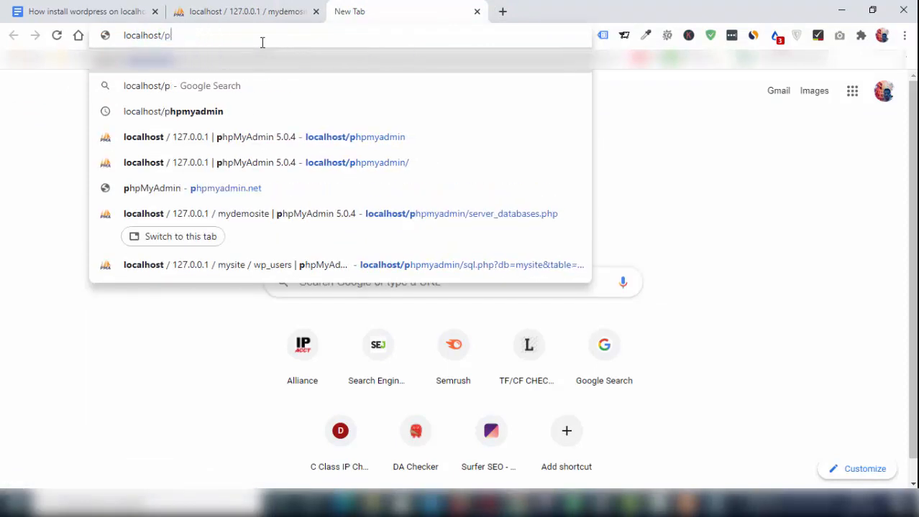
pyautogui.write('mydemosite')
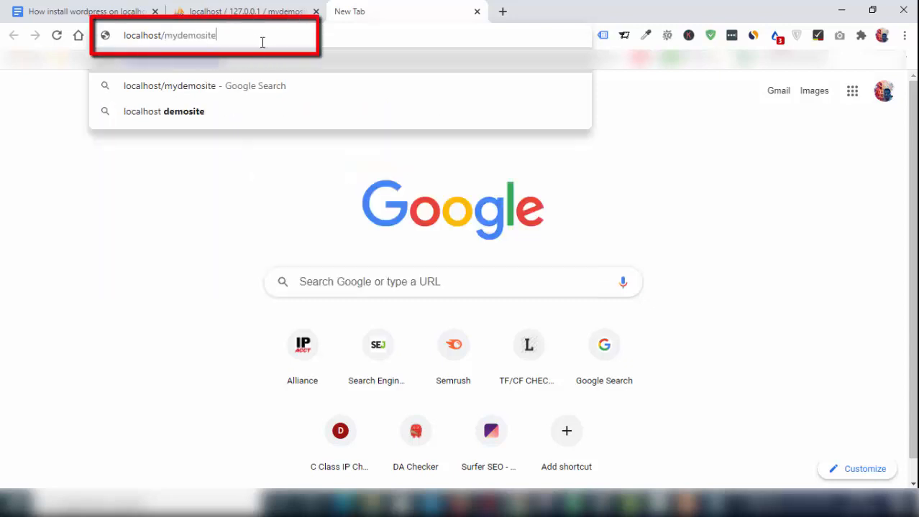
pyautogui.press('Return')
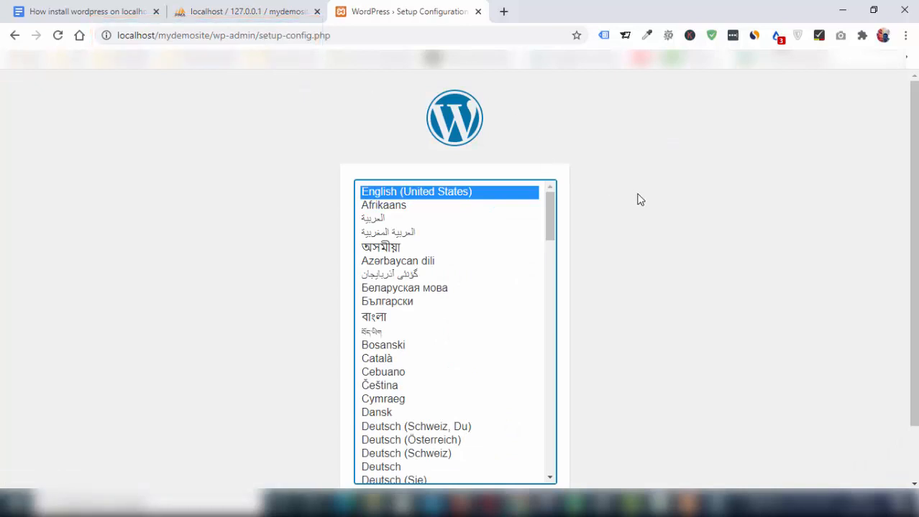
pyautogui.moveTo(913, 174); pyautogui.dragTo(913, 240)
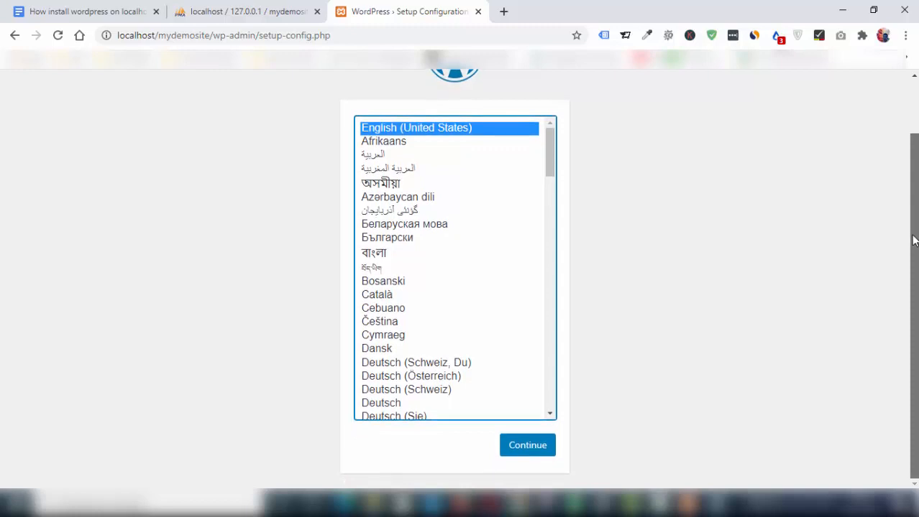
pyautogui.click(528, 446)
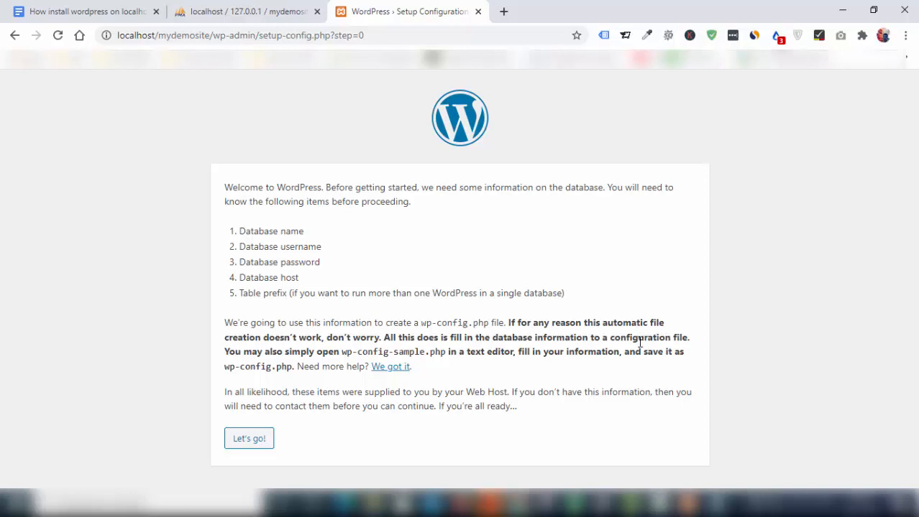
# Step: Move on from the welcome page to the database connection form with Let's go!
pyautogui.click(247, 445)
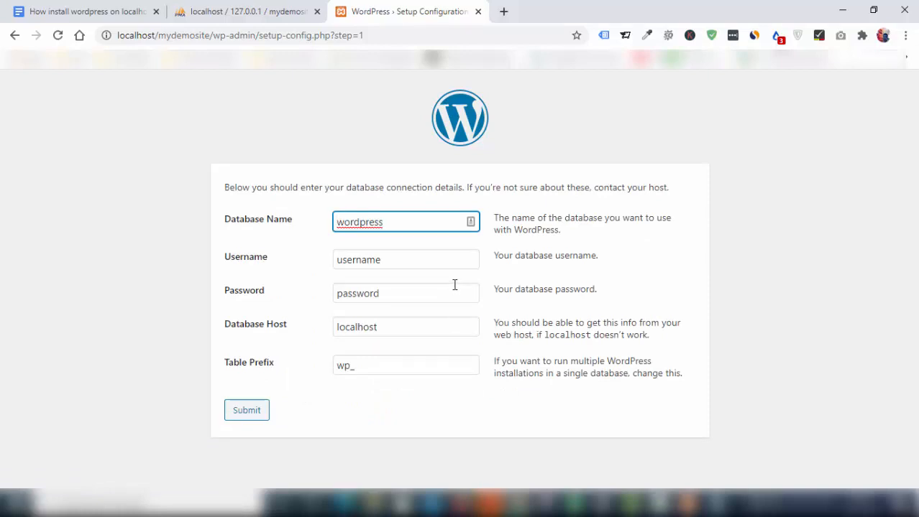
# Step: Replace the default database name 'wordpress' with mydemosite copied from the notes
pyautogui.doubleClick(389, 223)
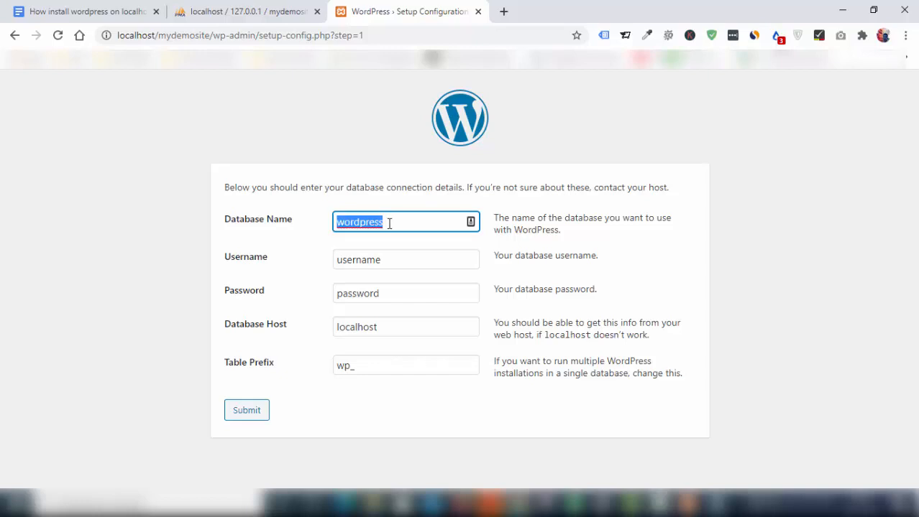
pyautogui.press('BackSpace')
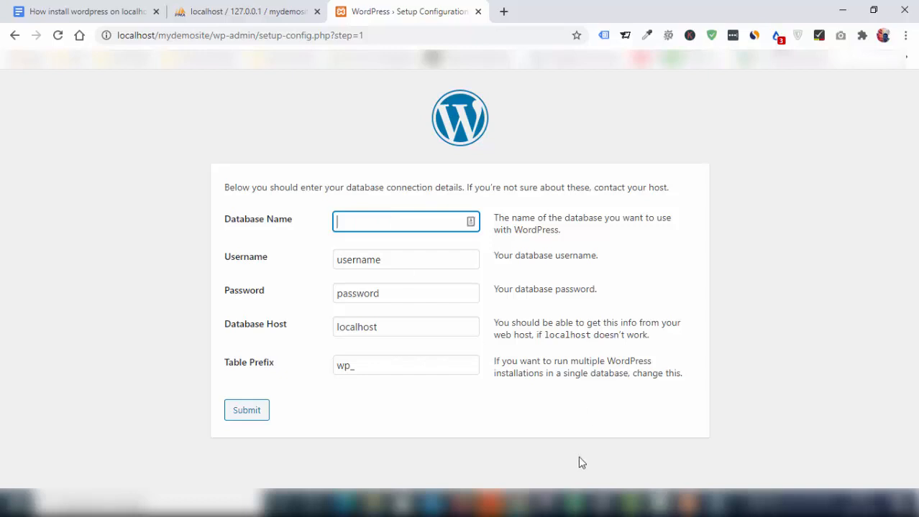
pyautogui.click(701, 503)
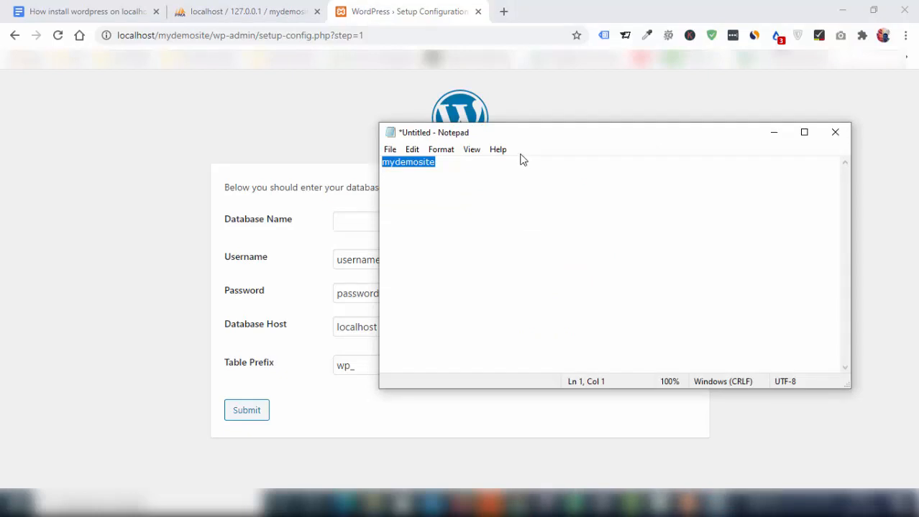
pyautogui.click(429, 216)
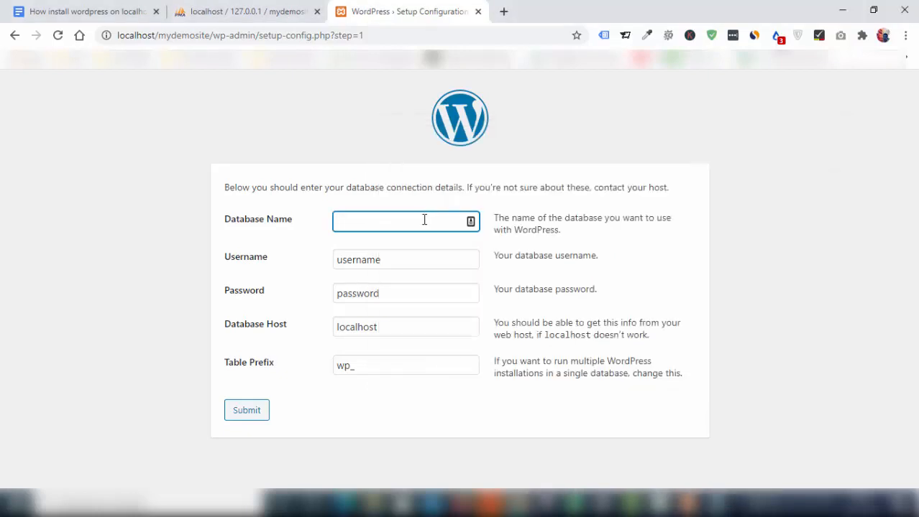
pyautogui.hotkey('ctrl', 'v')
# Step: Set the database username to root from the saved suggestions
pyautogui.click(123, 242)
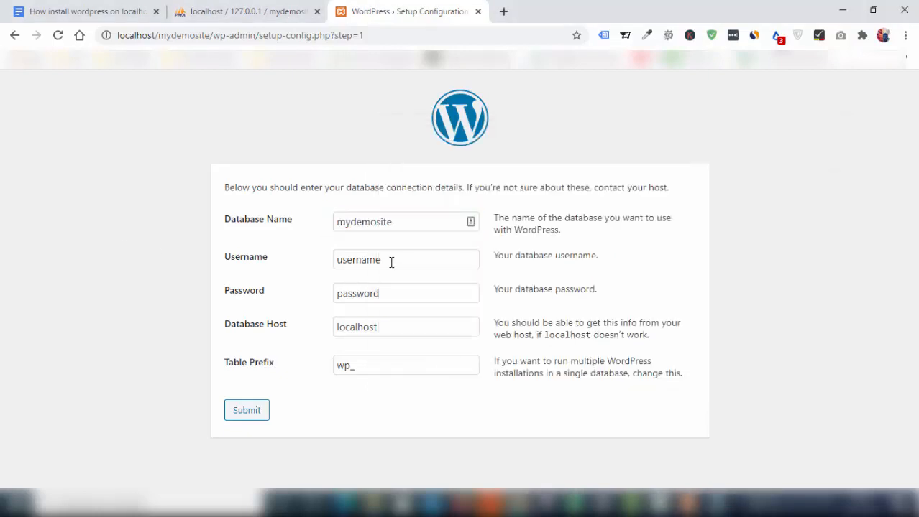
pyautogui.doubleClick(391, 261)
pyautogui.press('BackSpace')
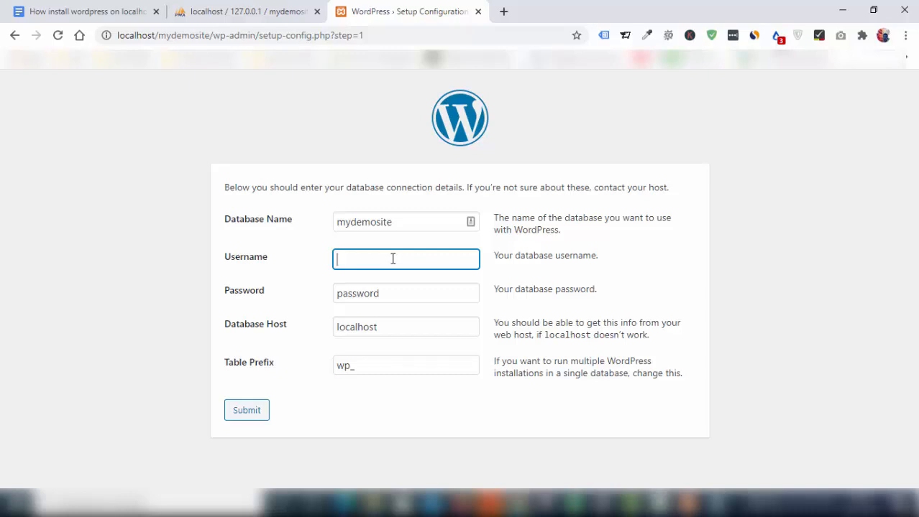
pyautogui.click(56, 297)
pyautogui.click(359, 257)
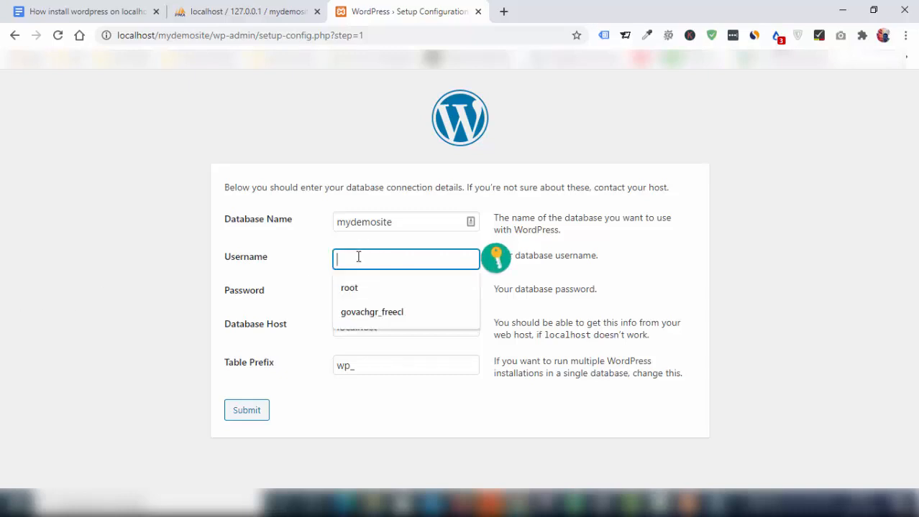
pyautogui.click(356, 291)
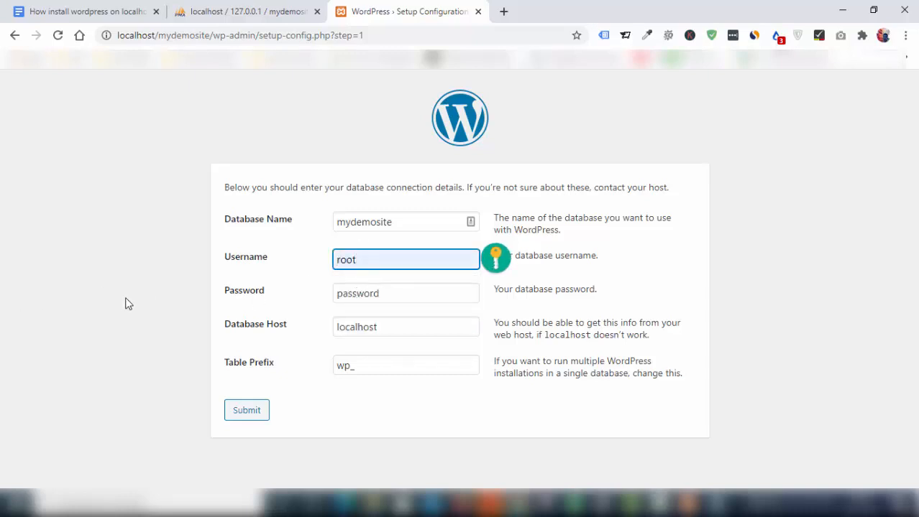
# Step: Leave the database password empty and submit the connection details
pyautogui.doubleClick(397, 293)
pyautogui.press('BackSpace')
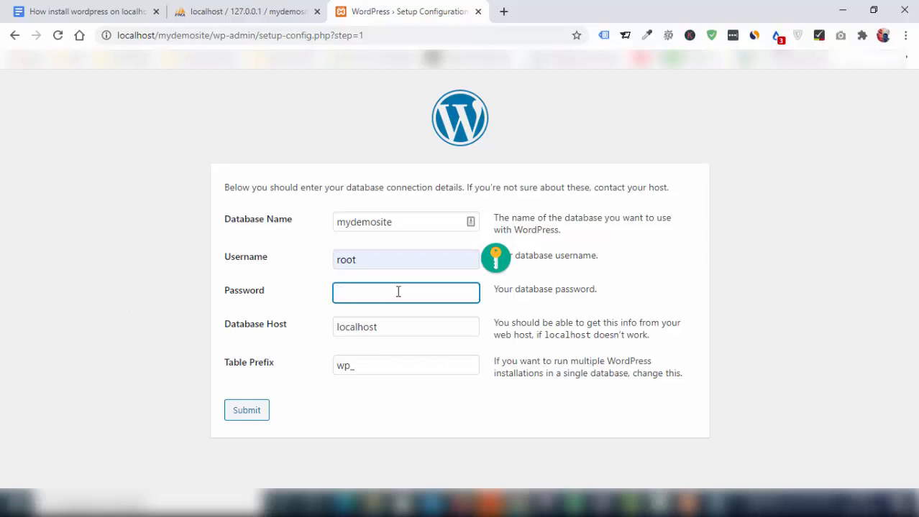
pyautogui.click(78, 316)
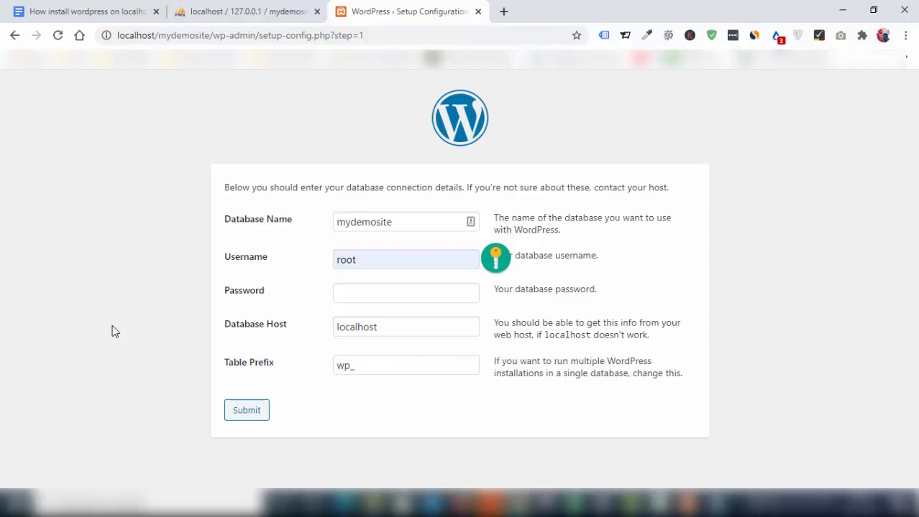
pyautogui.click(247, 413)
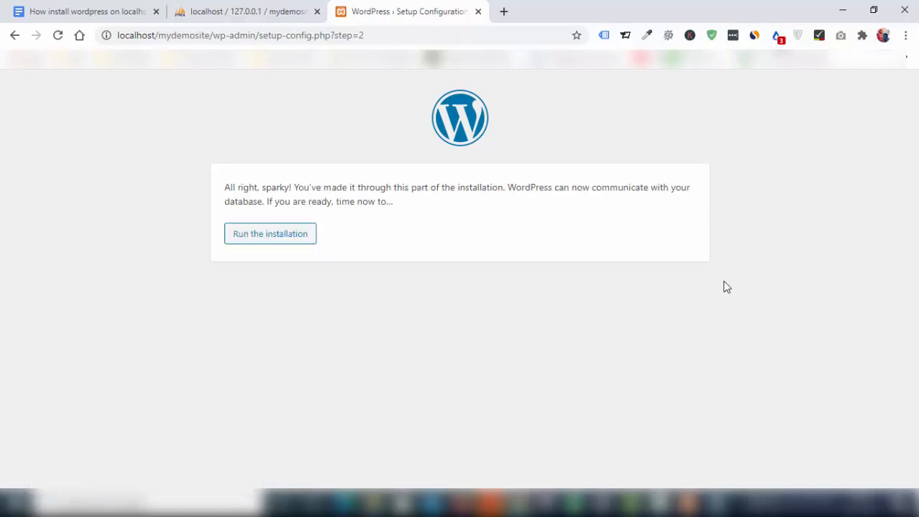
# Step: Run the installation and paste 'My Demo Site' as the site title
pyautogui.click(261, 243)
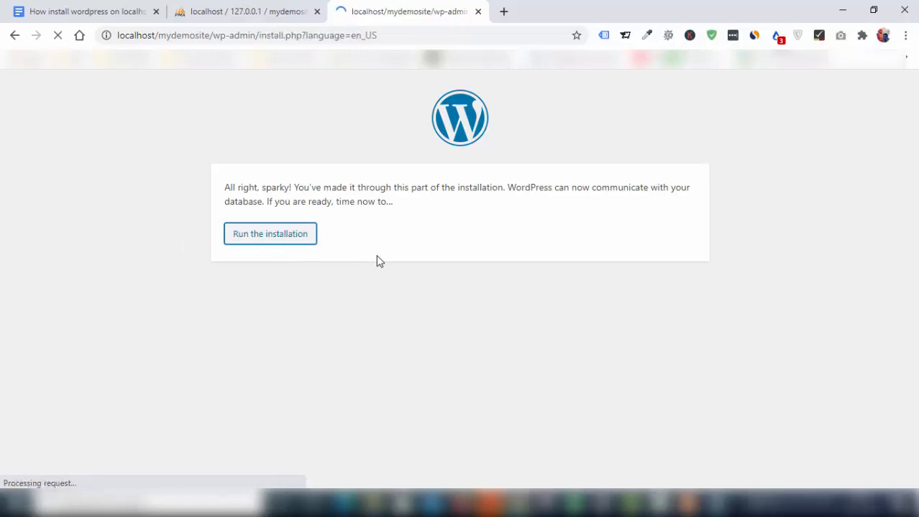
pyautogui.scroll(-2, 379, 262)
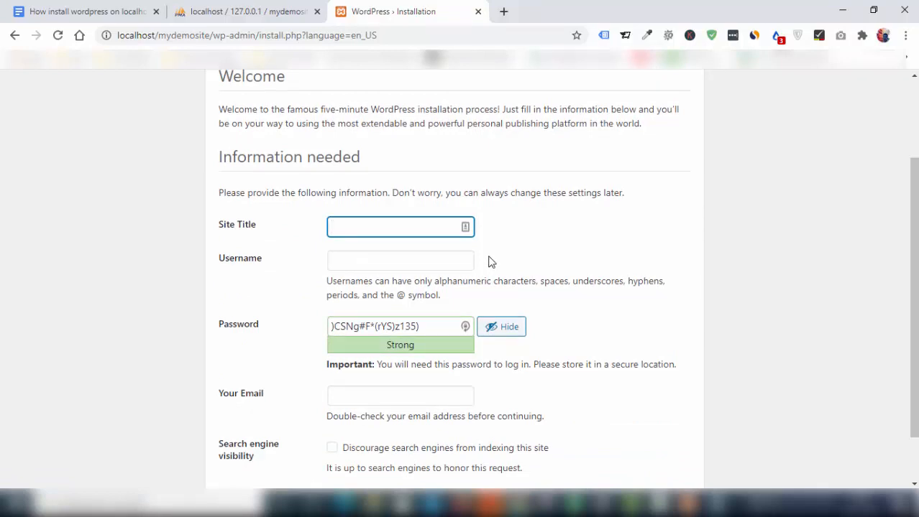
pyautogui.write('My Demo Site')
pyautogui.click(267, 280)
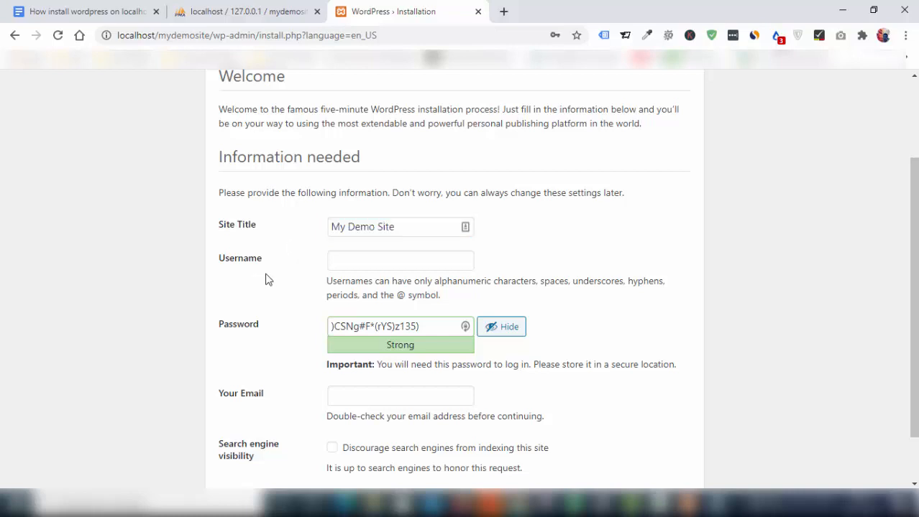
pyautogui.click(360, 227)
pyautogui.click(394, 227)
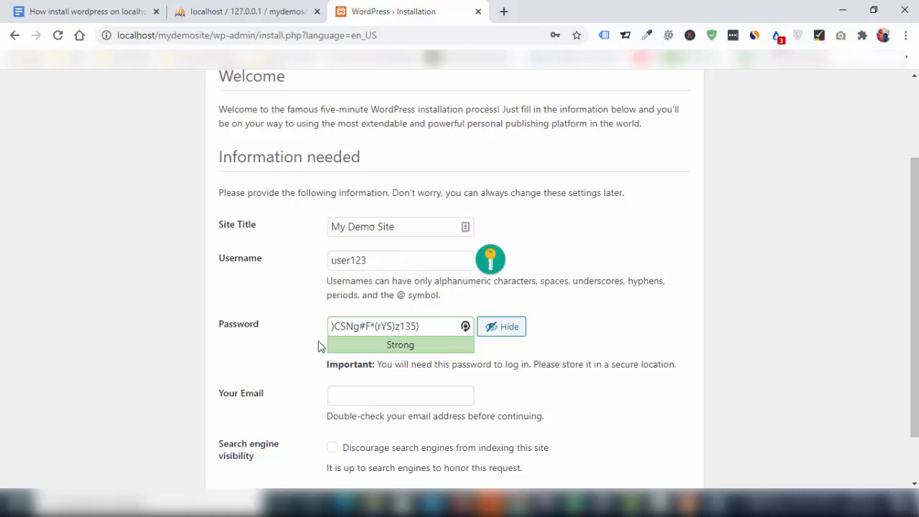
# Step: Replace the generated admin password with a custom weak password
pyautogui.tripleClick(428, 326)
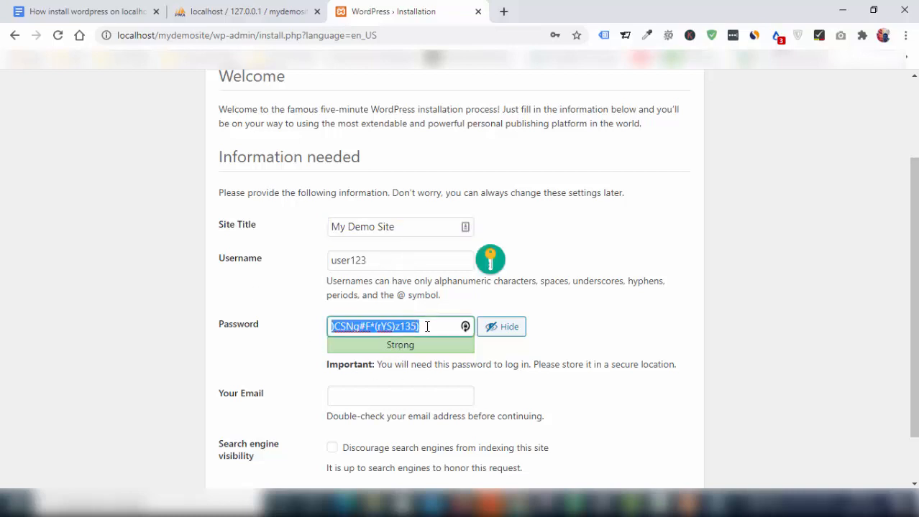
pyautogui.write('mypass')
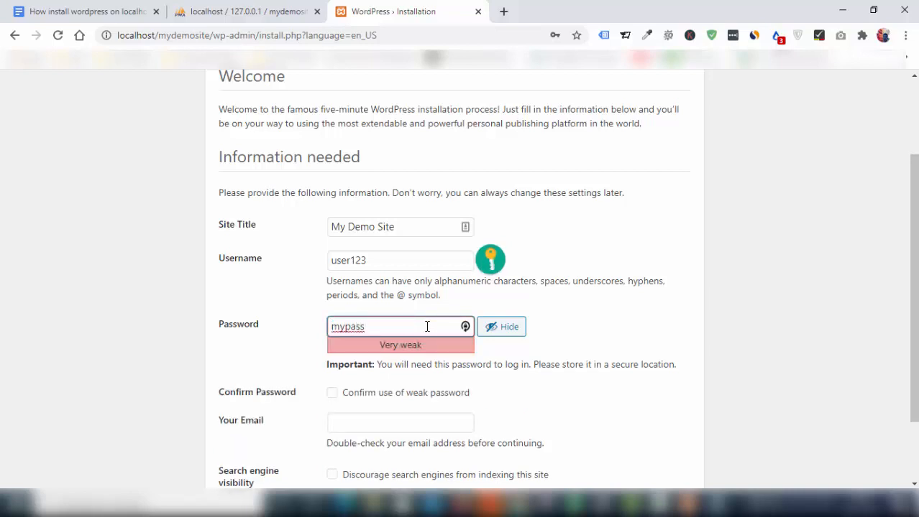
pyautogui.write('123')
# Step: Copy the admin username into the Notepad notes below mydemosite
pyautogui.doubleClick(375, 260)
pyautogui.hotkey('ctrl', 'c')
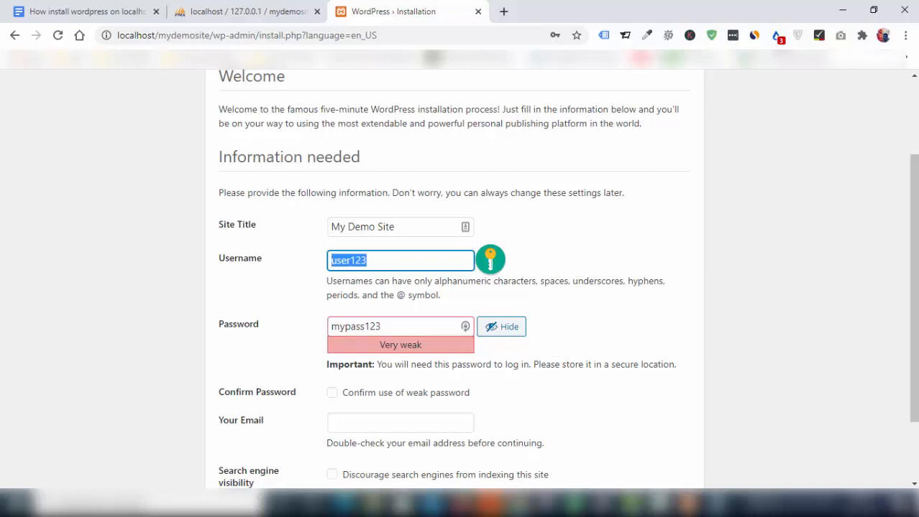
pyautogui.click(705, 504)
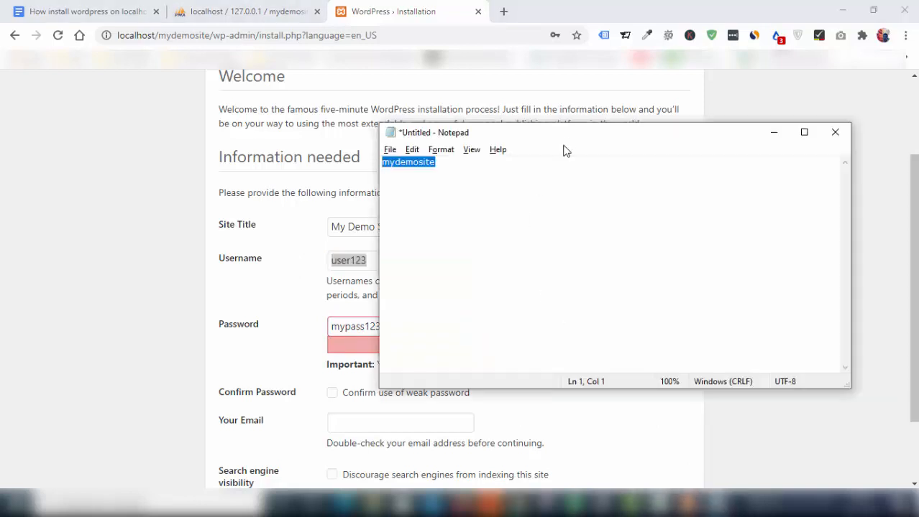
pyautogui.moveTo(564, 143); pyautogui.dragTo(706, 226)
pyautogui.click(578, 311)
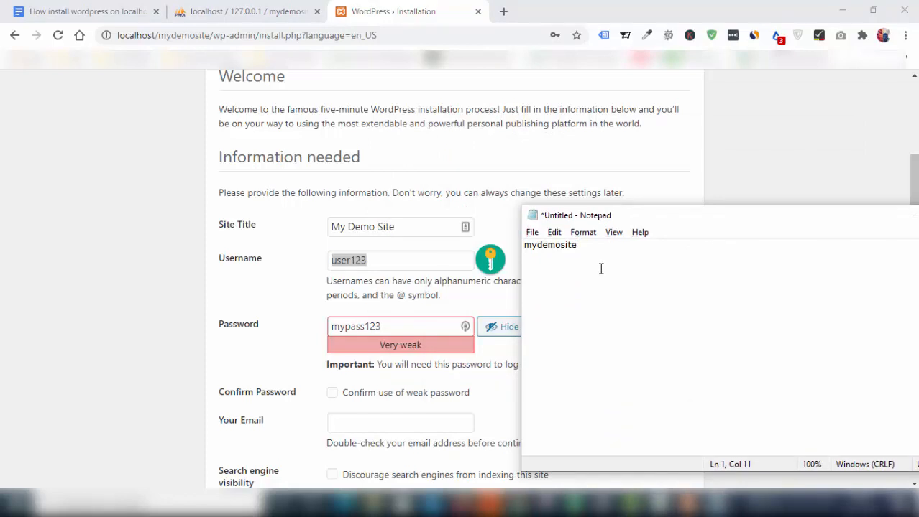
pyautogui.hotkey('ctrl', 'v')
# Step: Copy the chosen password into the notes and confirm use of the weak password
pyautogui.click(396, 327)
pyautogui.moveTo(396, 326); pyautogui.dragTo(320, 330)
pyautogui.hotkey('ctrl', 'c')
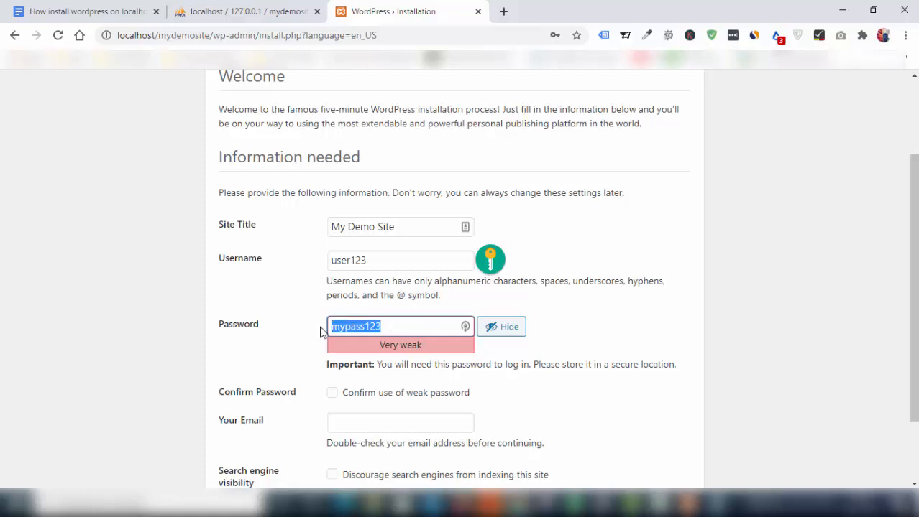
pyautogui.hotkey('alt', 'Tab')
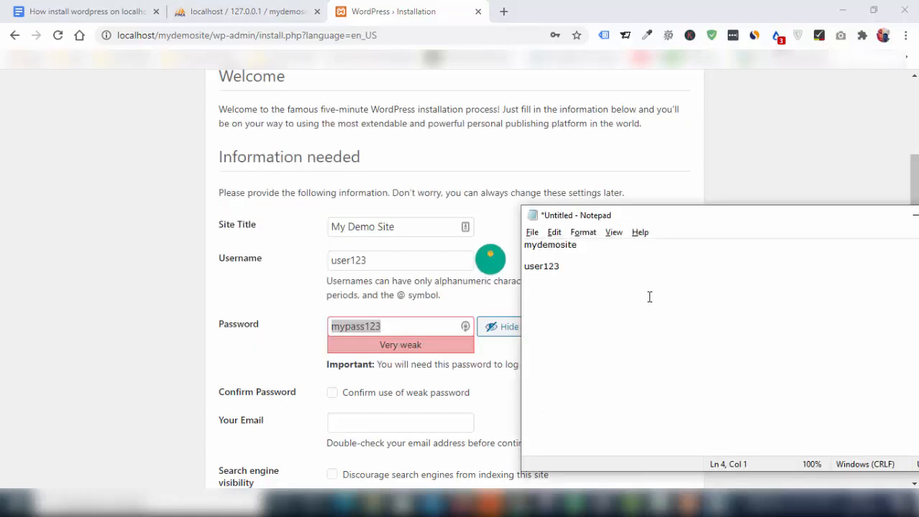
pyautogui.hotkey('ctrl', 'v')
pyautogui.hotkey('alt', 'Tab')
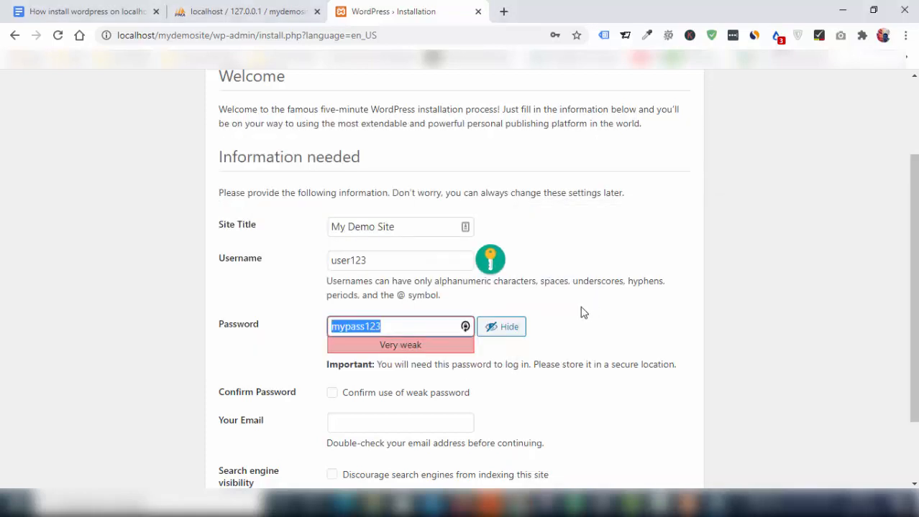
pyautogui.click(333, 396)
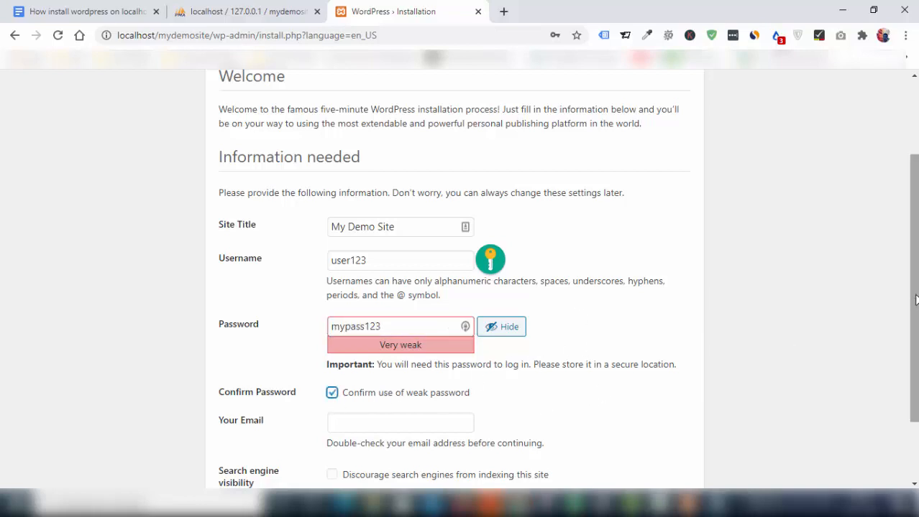
# Step: Fill in the admin e-mail from saved suggestions, correct its typo, and install WordPress
pyautogui.moveTo(914, 300); pyautogui.dragTo(914, 358)
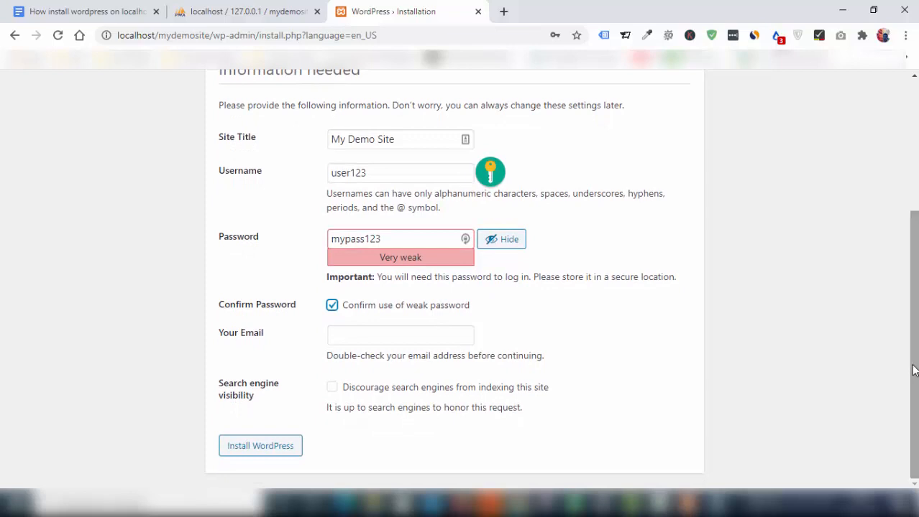
pyautogui.click(398, 338)
pyautogui.click(400, 361)
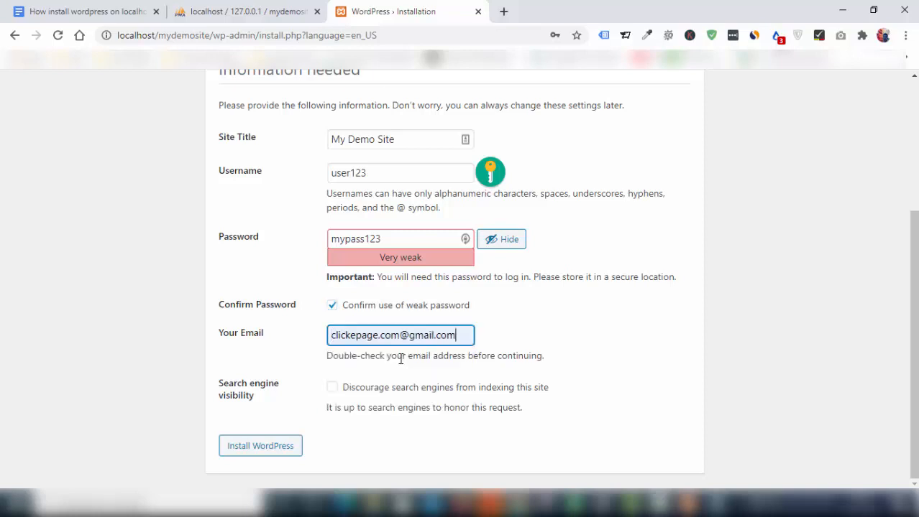
pyautogui.click(381, 338)
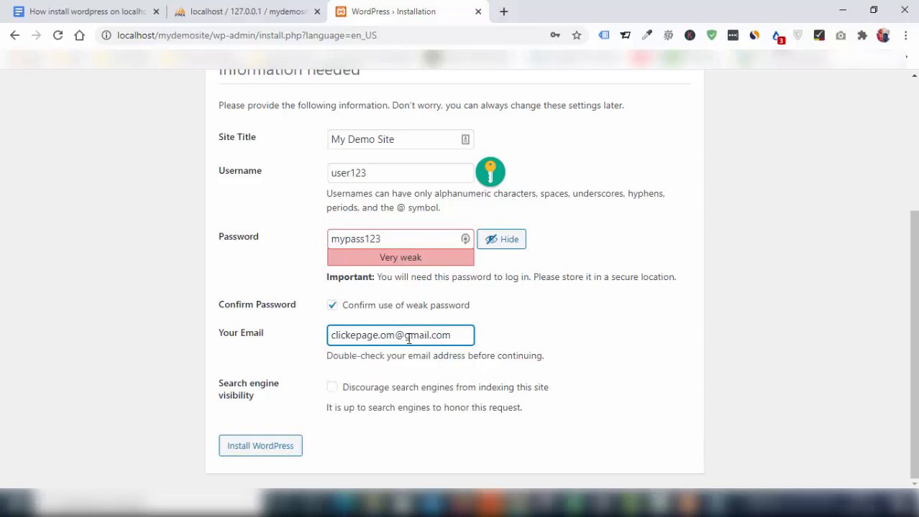
pyautogui.press('Delete')
pyautogui.press('Delete')
pyautogui.press('Delete')
pyautogui.press('BackSpace')
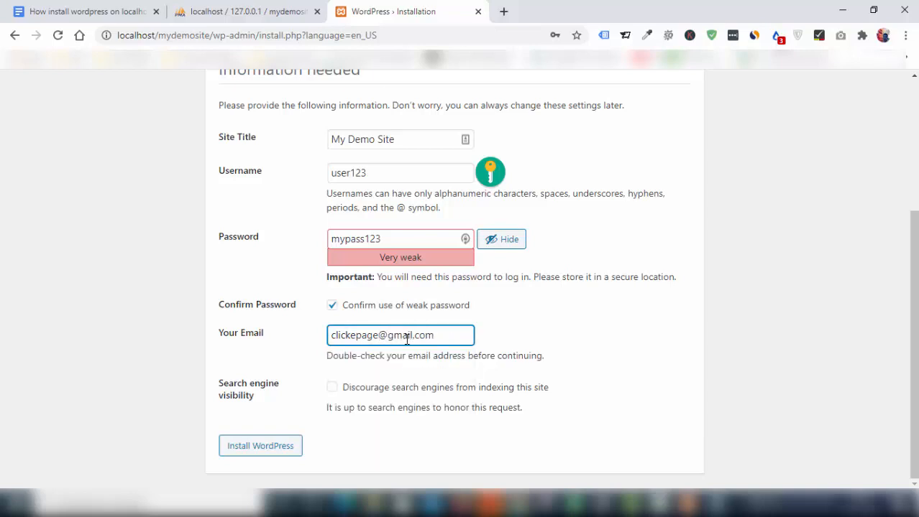
pyautogui.click(414, 449)
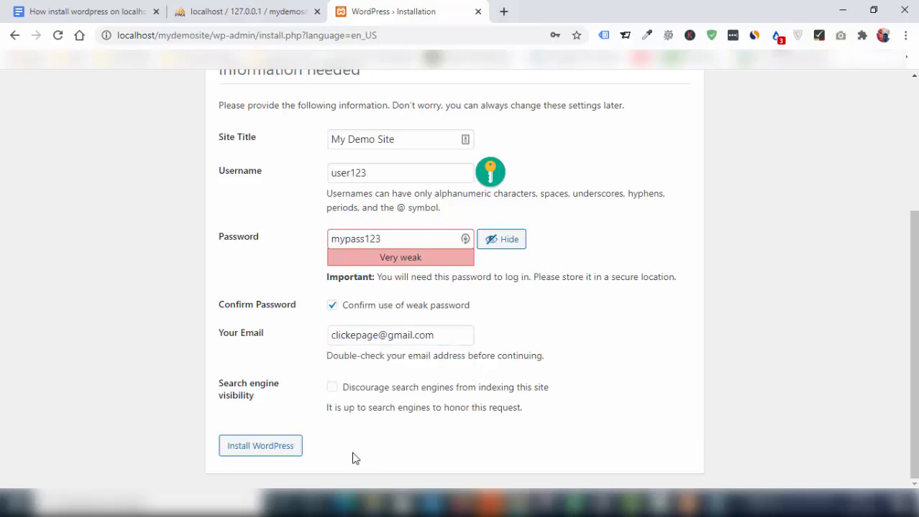
pyautogui.click(261, 454)
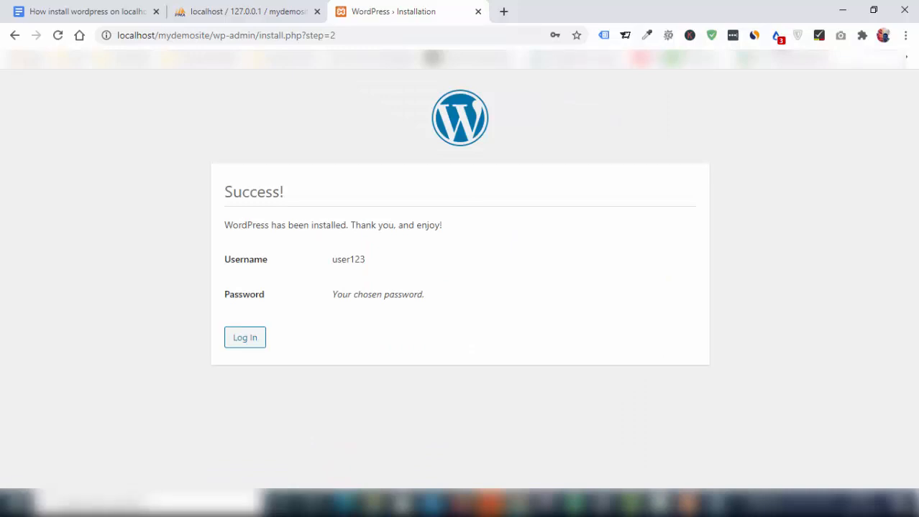
# Step: Open the login page and paste the saved admin username from the notes
pyautogui.click(243, 345)
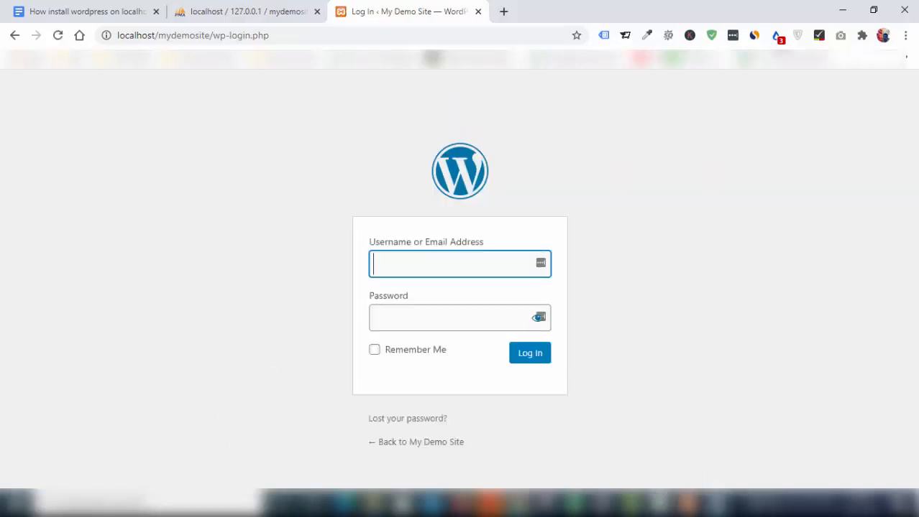
pyautogui.click(716, 506)
pyautogui.moveTo(569, 266); pyautogui.dragTo(499, 267)
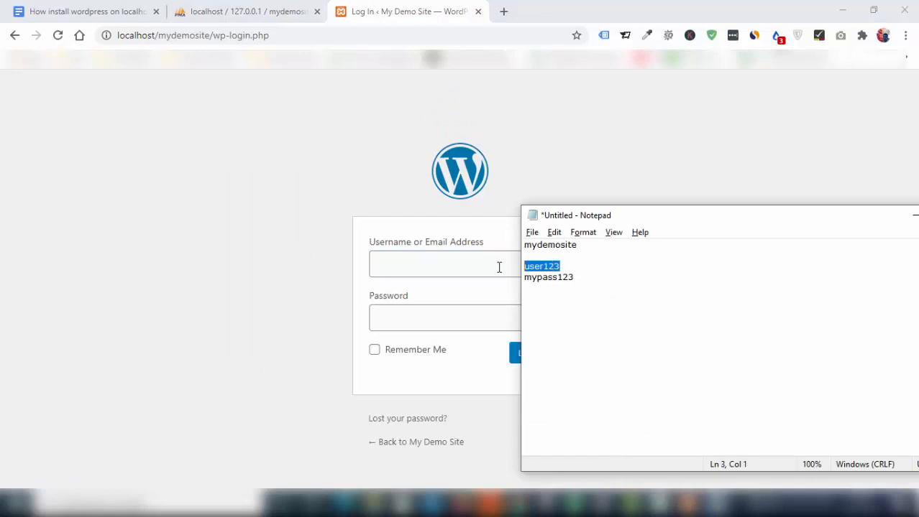
pyautogui.hotkey('ctrl', 'c')
pyautogui.click(463, 273)
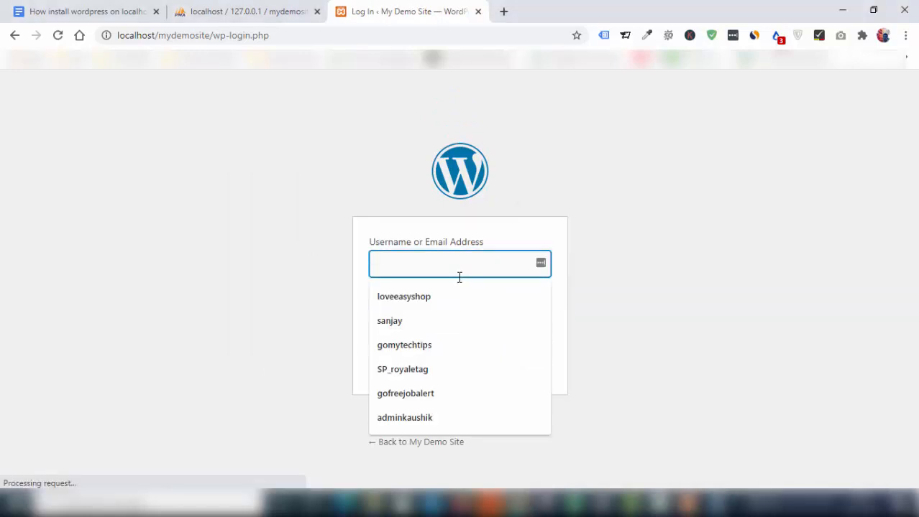
pyautogui.hotkey('ctrl', 'v')
pyautogui.press('Tab')
# Step: Paste the saved password from the notes and log in to the dashboard
pyautogui.hotkey('alt', 'Tab')
pyautogui.click(562, 276)
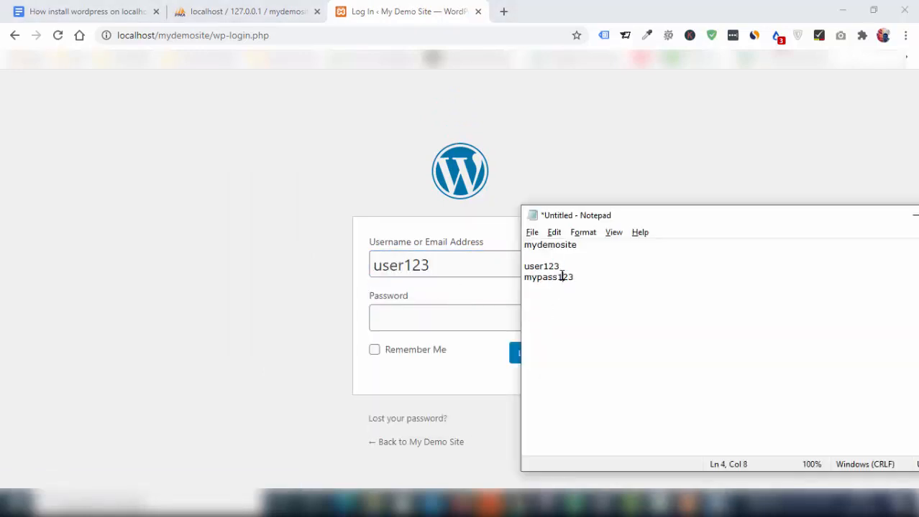
pyautogui.moveTo(585, 277); pyautogui.dragTo(516, 279)
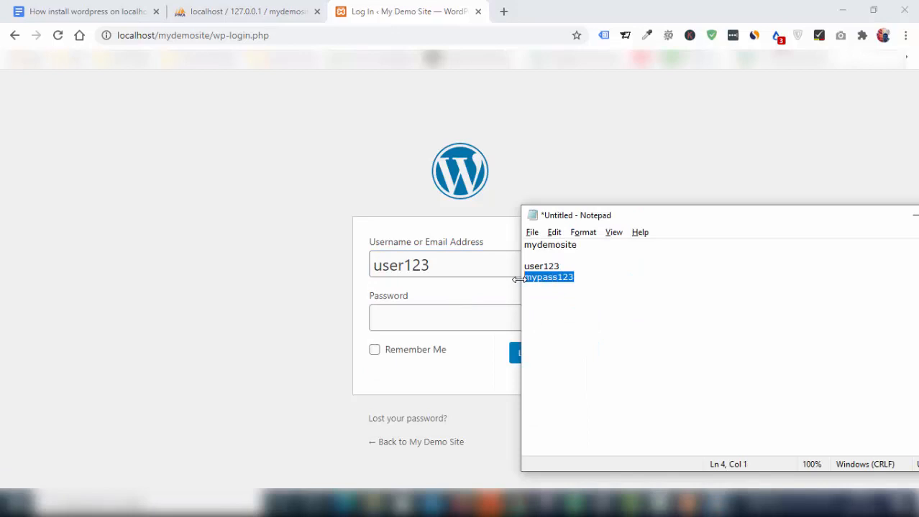
pyautogui.hotkey('ctrl', 'c')
pyautogui.hotkey('alt', 'Tab')
pyautogui.hotkey('ctrl', 'v')
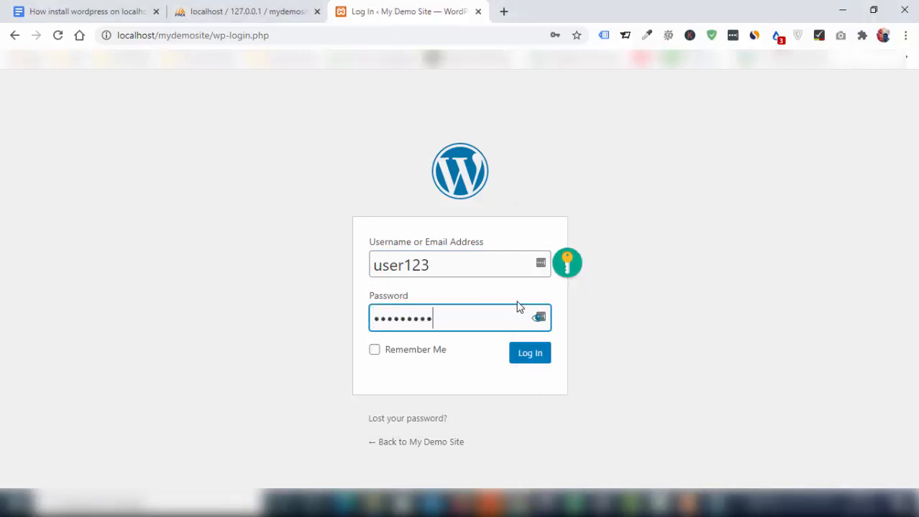
pyautogui.click(536, 362)
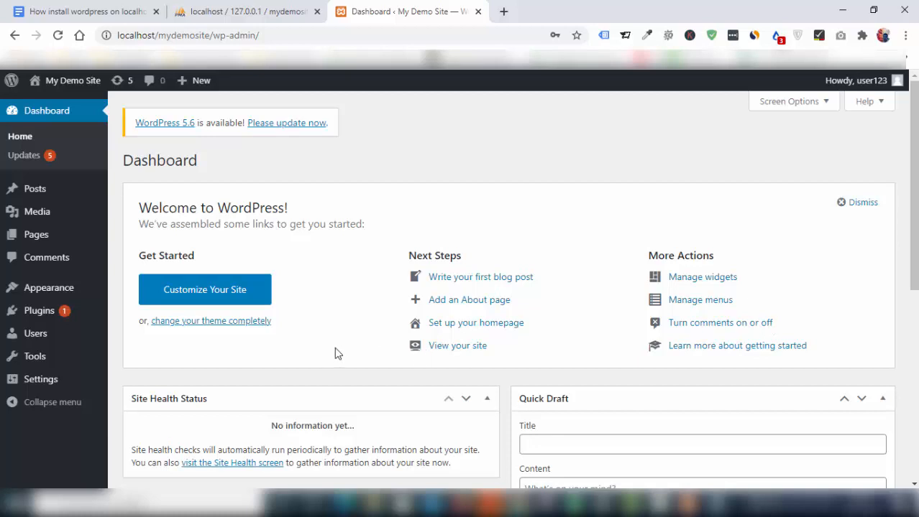
# Step: Activate the Twenty Seventeen theme from Appearance > Themes
pyautogui.moveTo(57, 295)
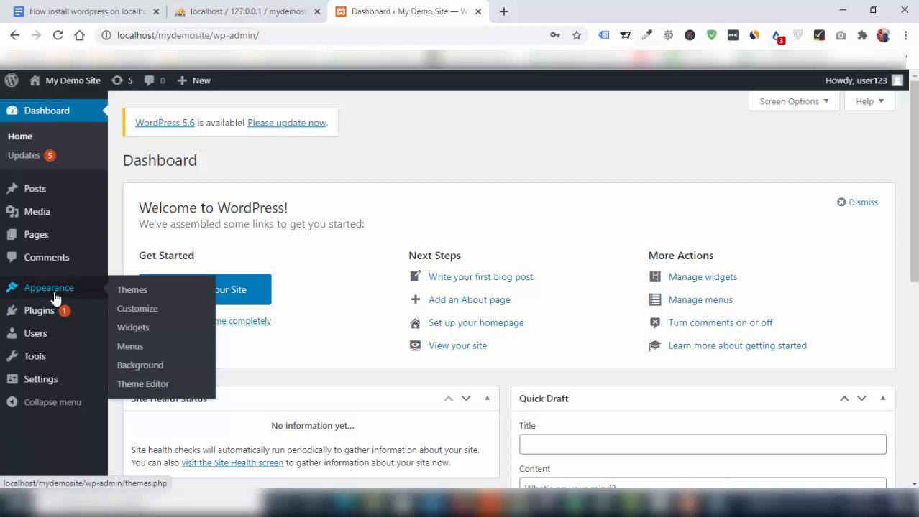
pyautogui.click(134, 295)
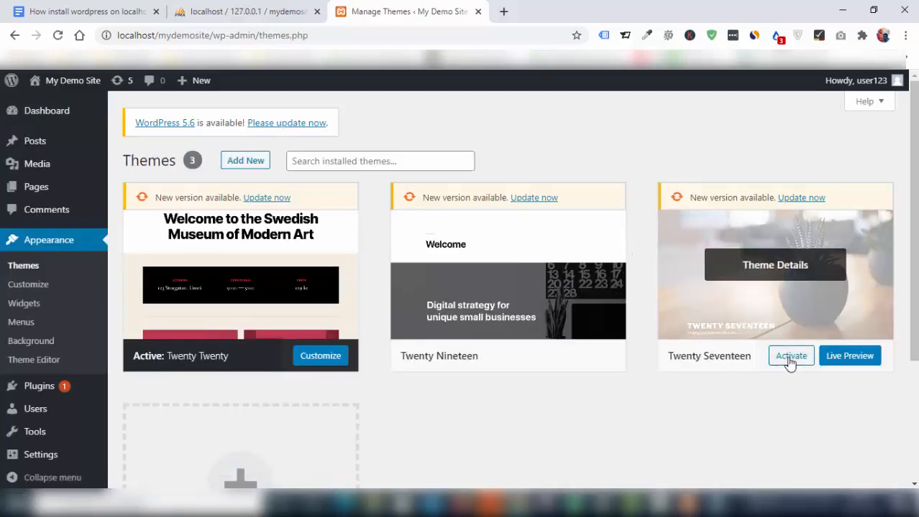
pyautogui.click(790, 356)
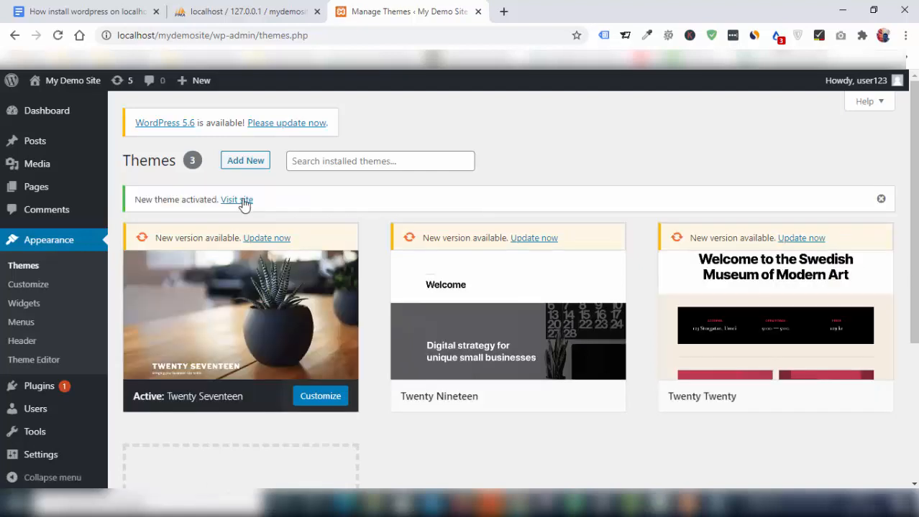
# Step: Open the live site's front page in a new tab and view it
pyautogui.rightClick(235, 201)
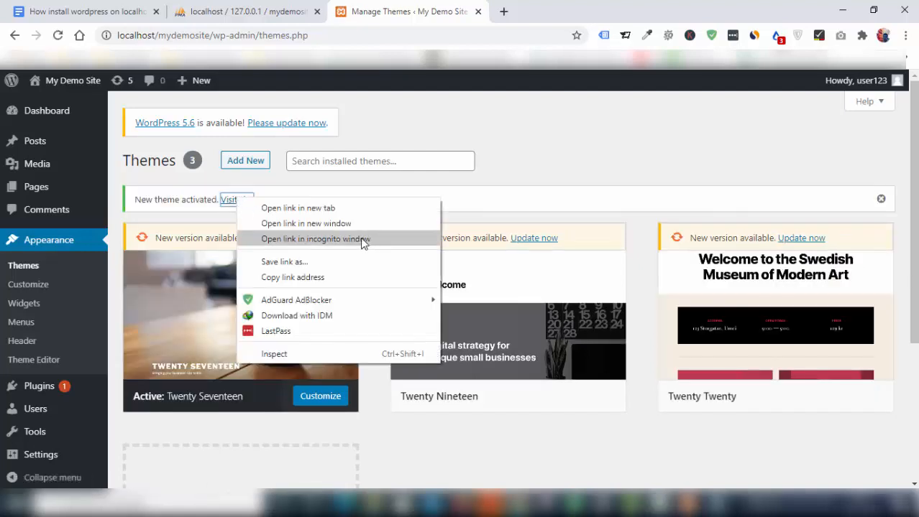
pyautogui.click(338, 209)
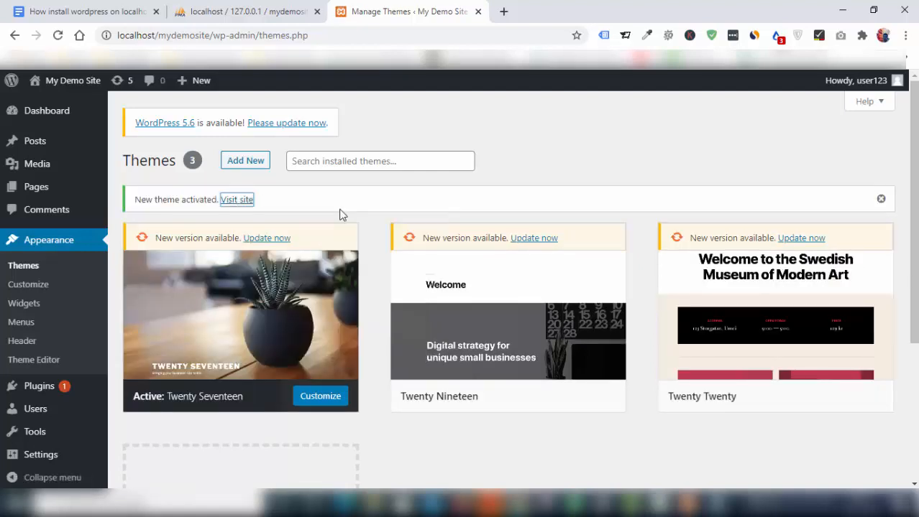
pyautogui.click(566, 6)
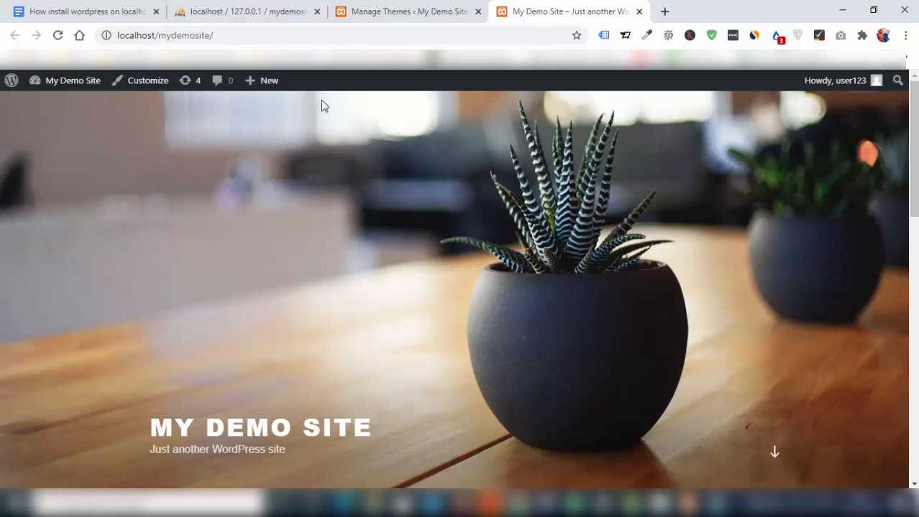
# Step: Go from Plugins > Installed Plugins to the Add Plugins page
pyautogui.click(393, 9)
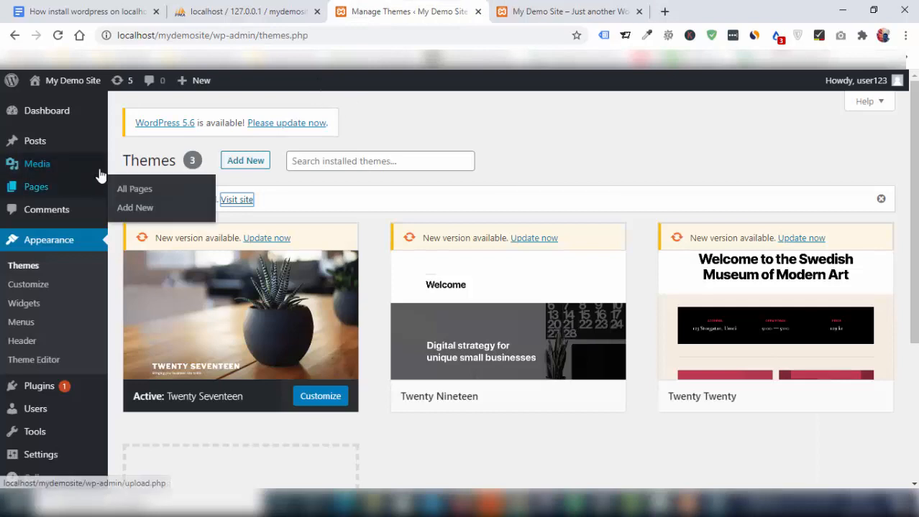
pyautogui.moveTo(64, 388)
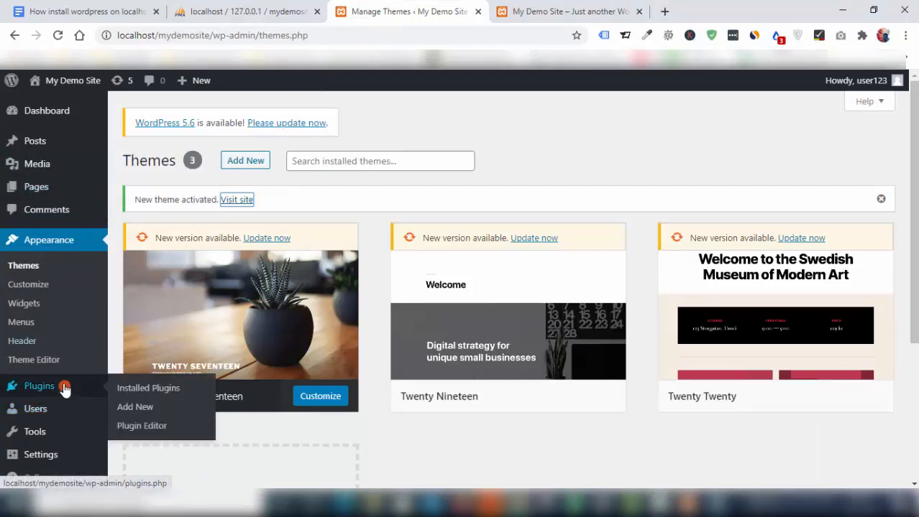
pyautogui.click(135, 389)
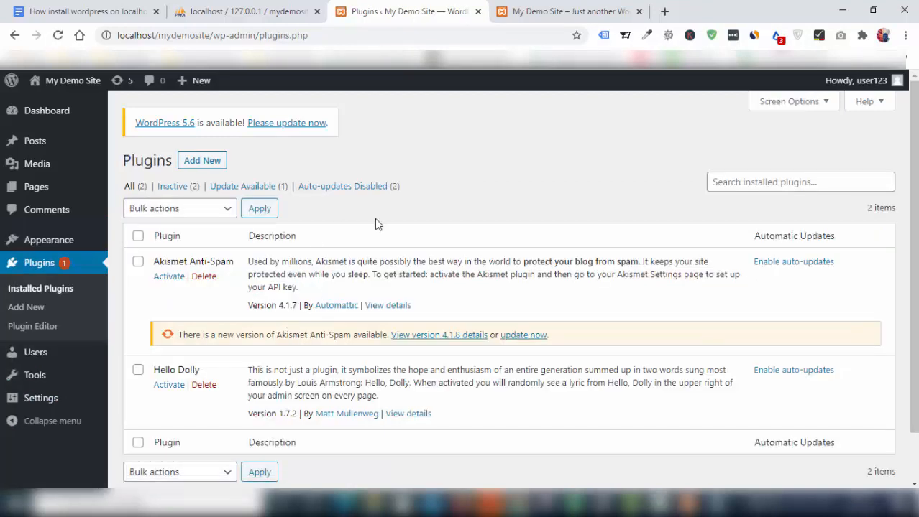
pyautogui.scroll(-2, 487, 211)
pyautogui.scroll(2, 432, 208)
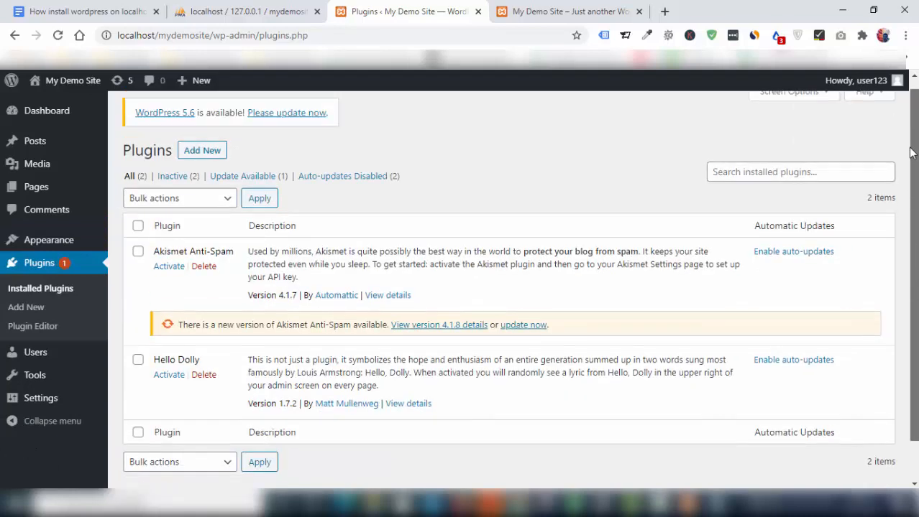
pyautogui.click(202, 161)
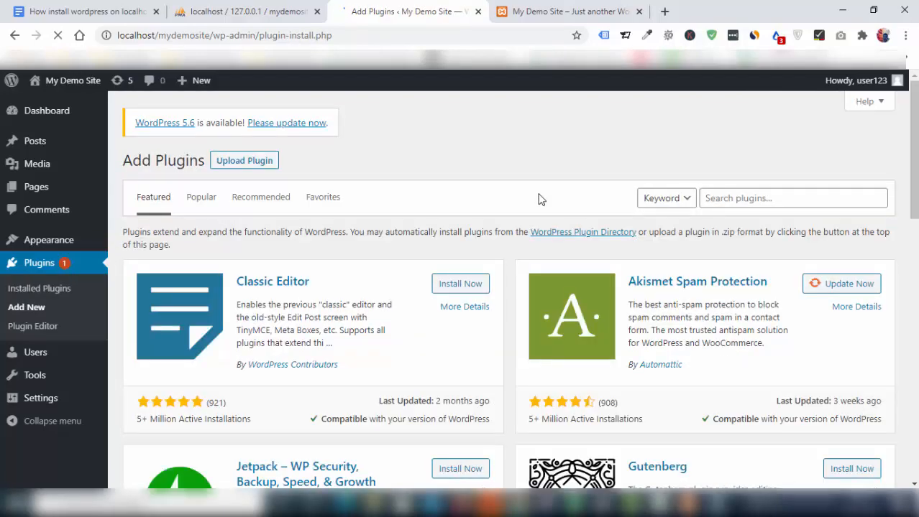
pyautogui.scroll(-10, 719, 219)
pyautogui.scroll(15, 702, 213)
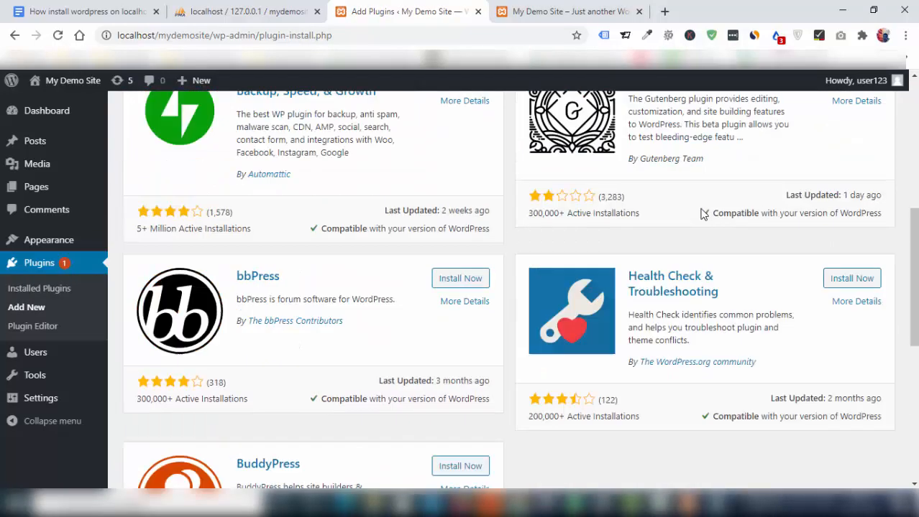
pyautogui.scroll(-2, 697, 212)
pyautogui.scroll(2, 696, 207)
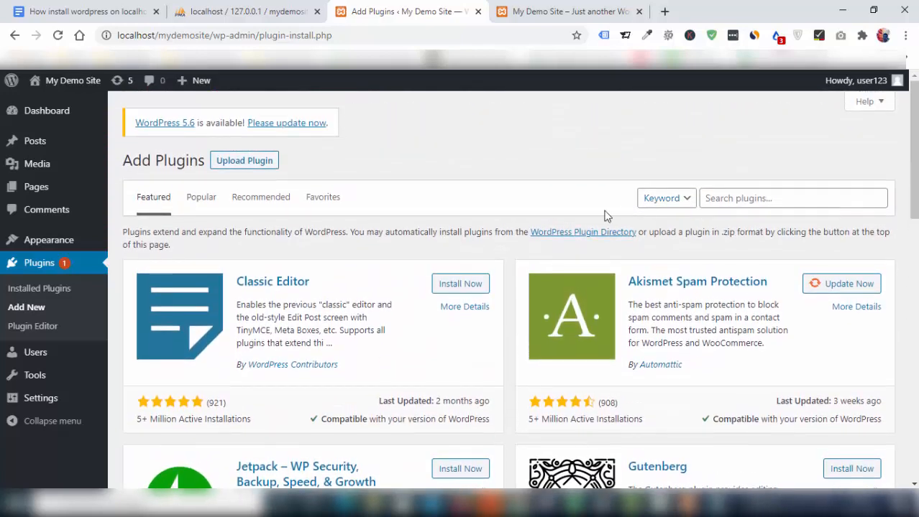
# Step: Switch back through the site tab to the Google Docs notes on installing WordPress
pyautogui.click(546, 12)
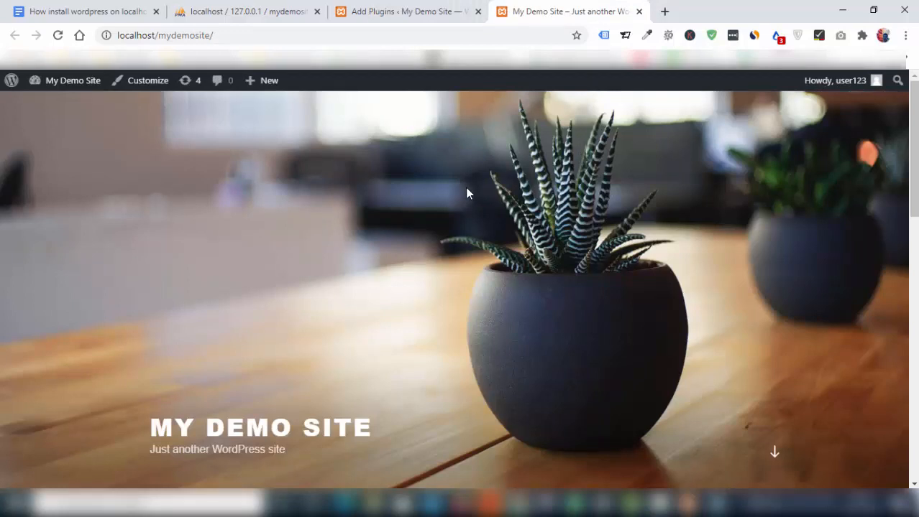
pyautogui.click(85, 15)
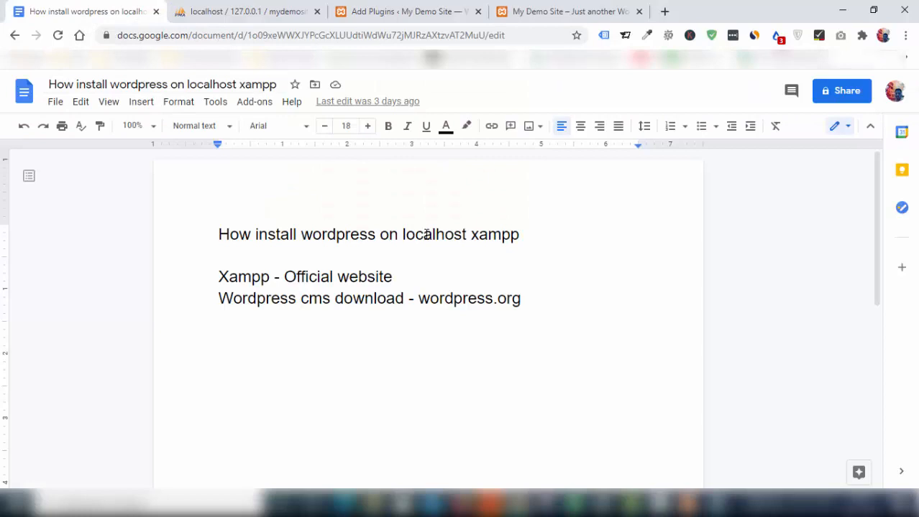
pyautogui.doubleClick(536, 237)
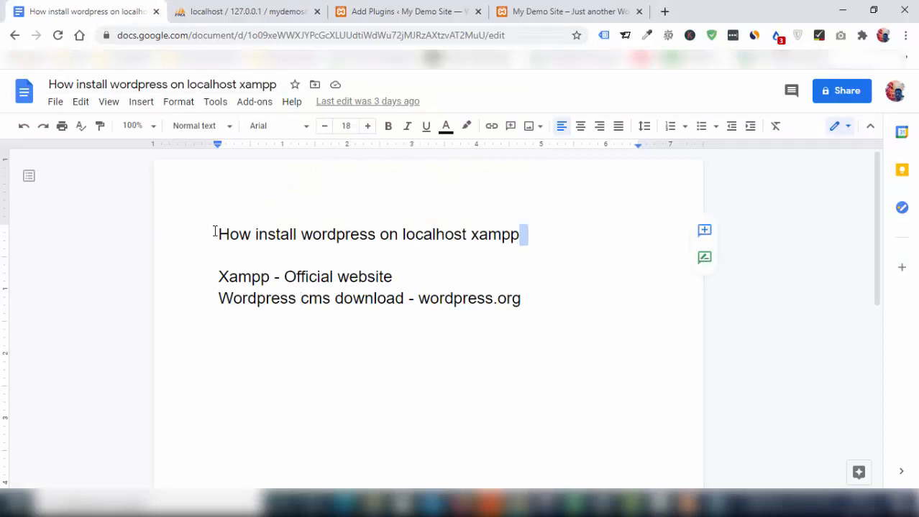